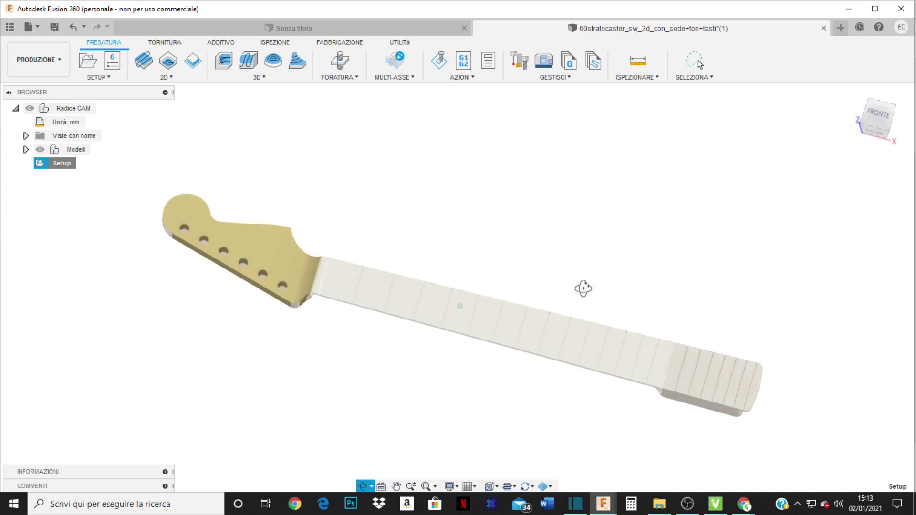
# Create a new milling setup for the guitar neck, with the neck viewed from its back.
pyautogui.press('Escape')
pyautogui.keyDown('shift'); pyautogui.moveTo(594, 411); pyautogui.dragTo(247, 281, button='middle'); pyautogui.keyUp('shift')
pyautogui.keyDown('shift'); pyautogui.moveTo(478, 329); pyautogui.dragTo(443, 316, button='middle'); pyautogui.keyUp('shift')
pyautogui.scroll(4, 444, 317)
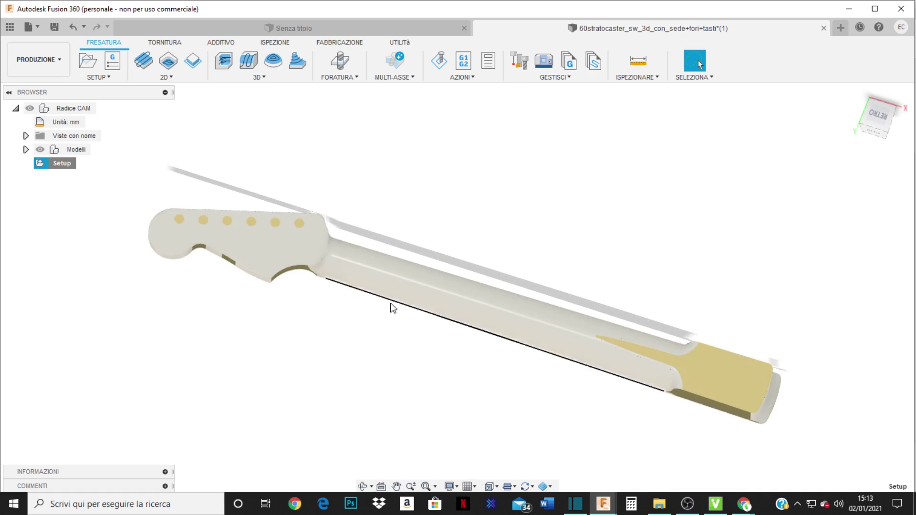
pyautogui.moveTo(335, 300)
pyautogui.keyDown('shift'); pyautogui.mouseDown(button='middle')
pyautogui.moveTo(338, 309)
pyautogui.moveTo(329, 305)
pyautogui.mouseUp(button='middle'); pyautogui.keyUp('shift')
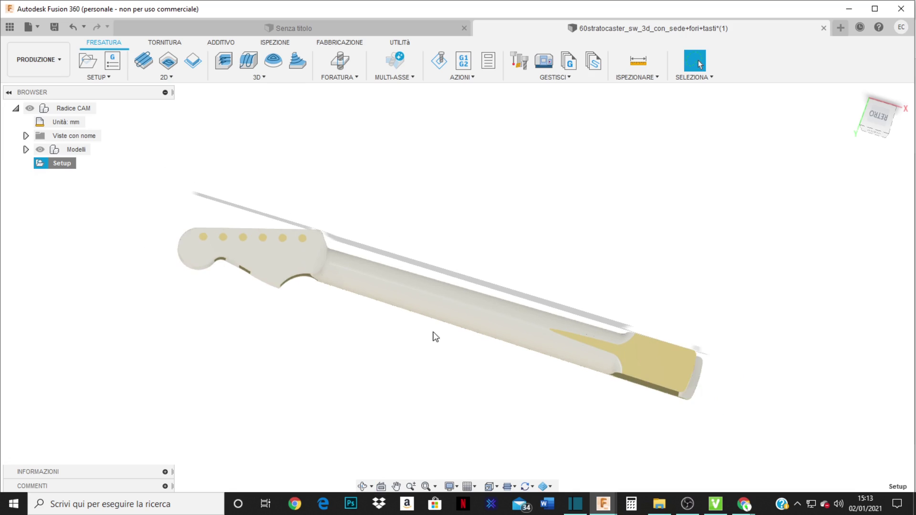
pyautogui.scroll(3, 458, 329)
pyautogui.scroll(-1, 467, 301)
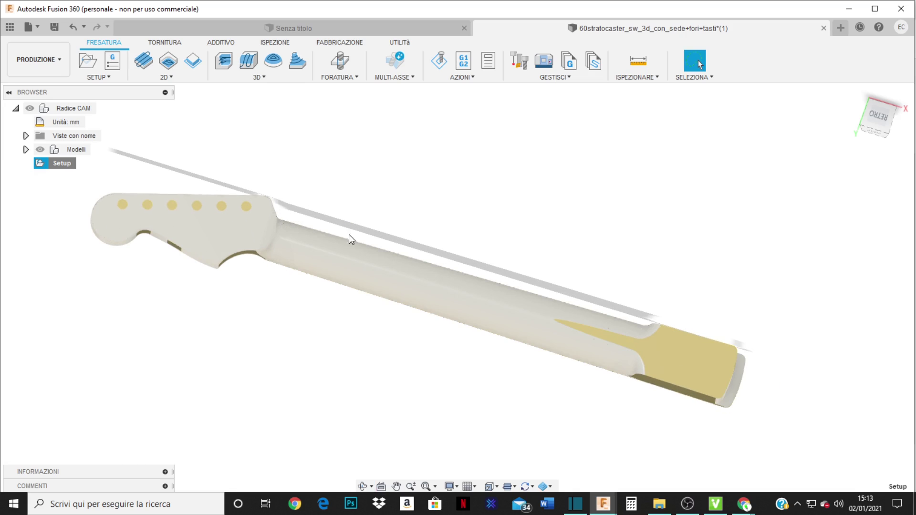
pyautogui.rightClick(65, 165)
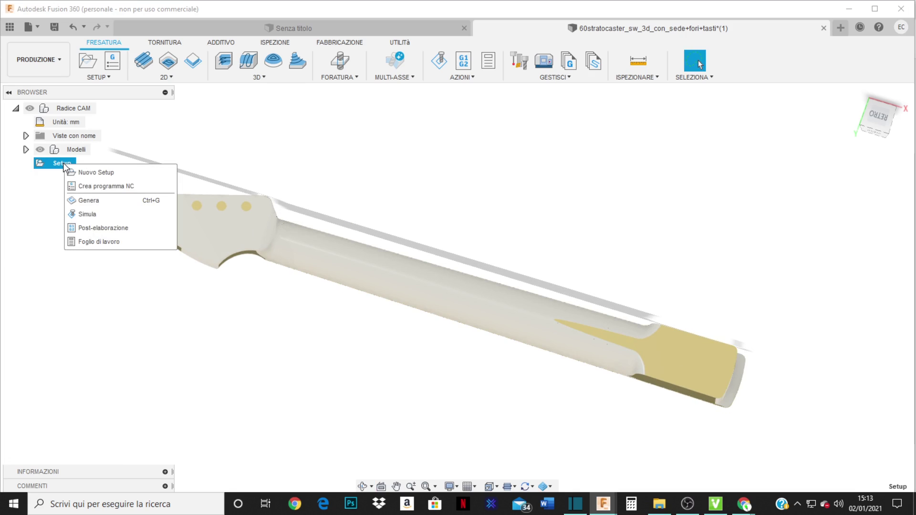
pyautogui.click(100, 75)
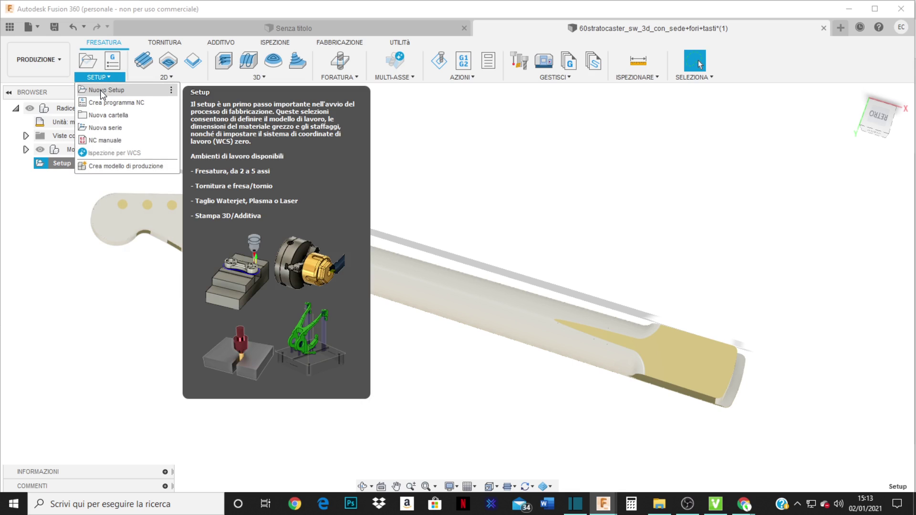
pyautogui.click(102, 90)
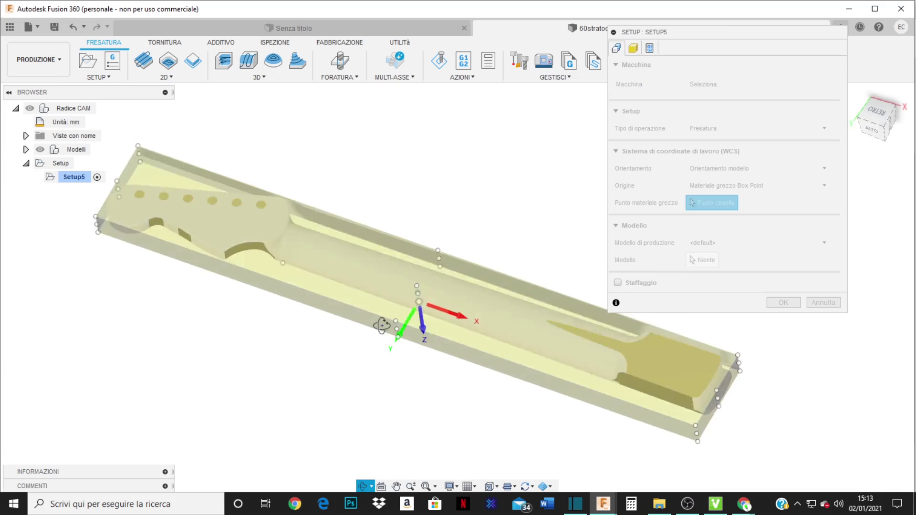
# Place the setup origin at the centre of the stock face on the neck's back side and invert the Z axis.
pyautogui.moveTo(382, 326)
pyautogui.keyDown('shift'); pyautogui.mouseDown(button='middle')
pyautogui.moveTo(377, 313)
pyautogui.moveTo(381, 319)
pyautogui.mouseUp(button='middle'); pyautogui.keyUp('shift')
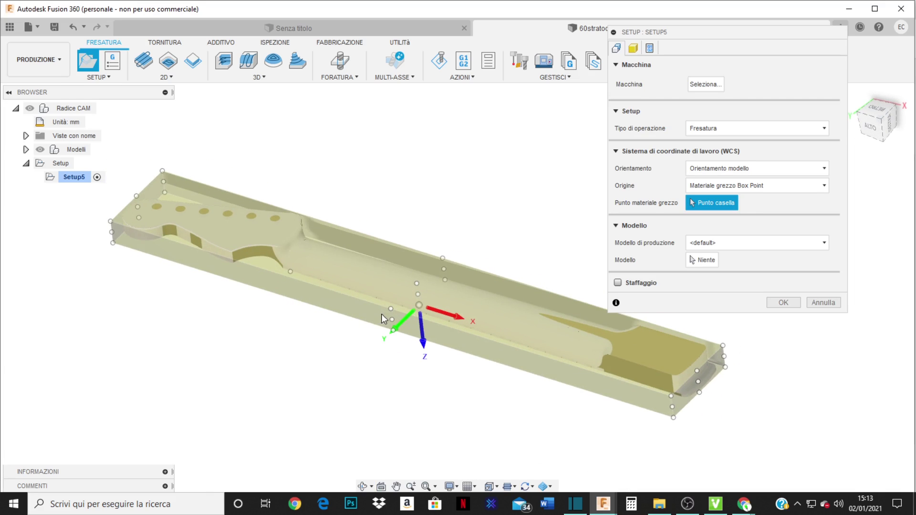
pyautogui.click(416, 283)
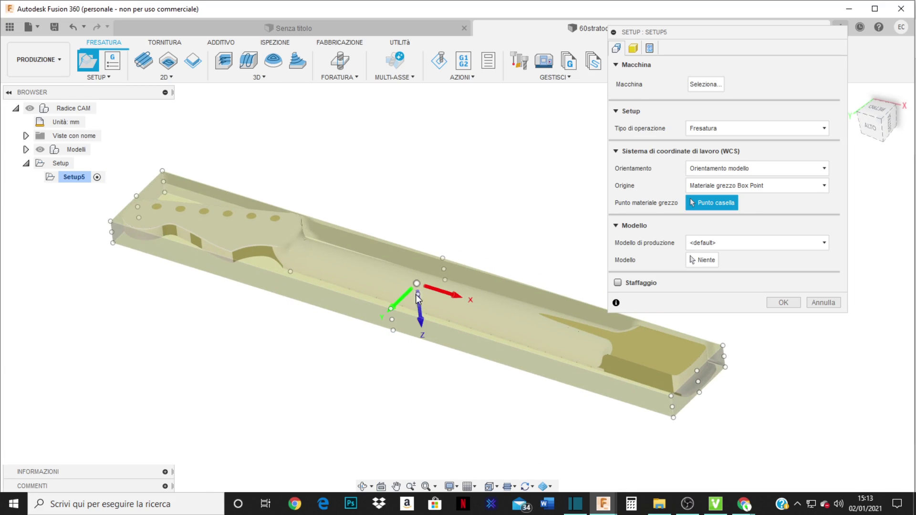
pyautogui.click(421, 325)
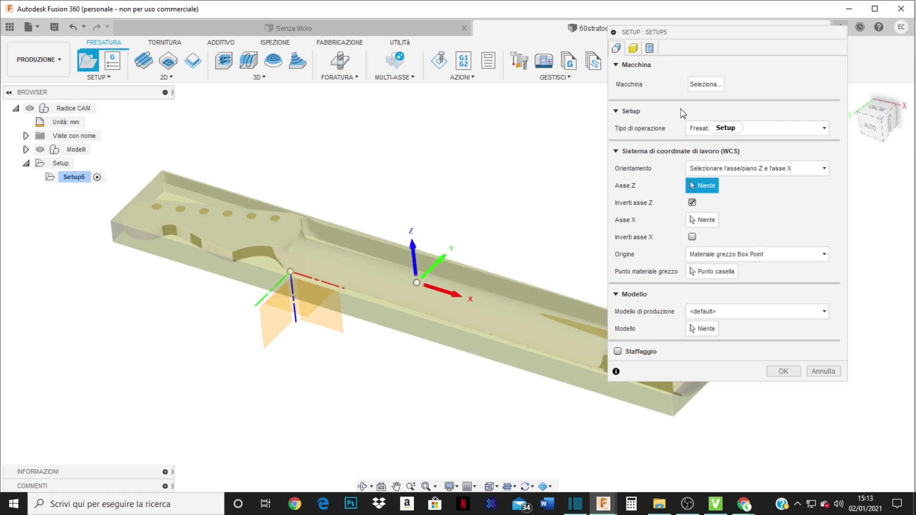
# Set the stock offsets to 20 mm on the sides, 5 mm on top and 8 mm at the bottom, and accept the setup for all bodies.
pyautogui.click(634, 48)
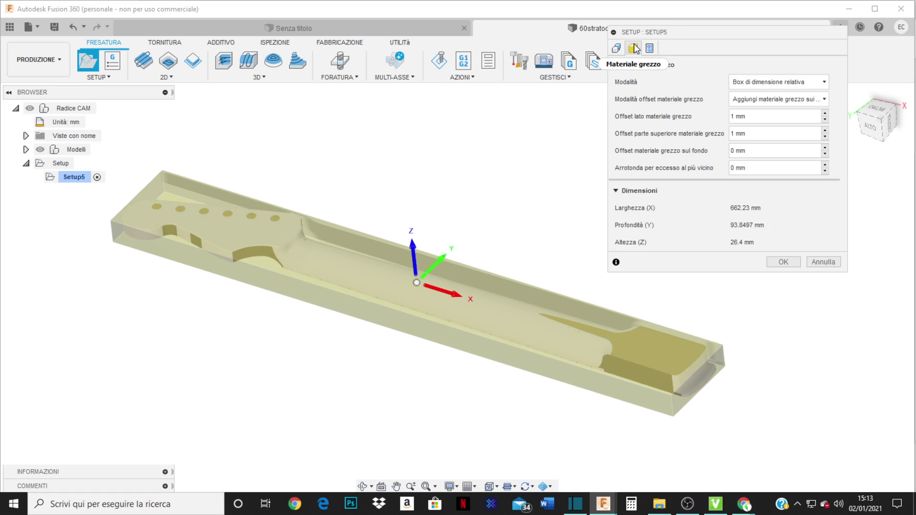
pyautogui.moveTo(761, 116); pyautogui.dragTo(729, 117)
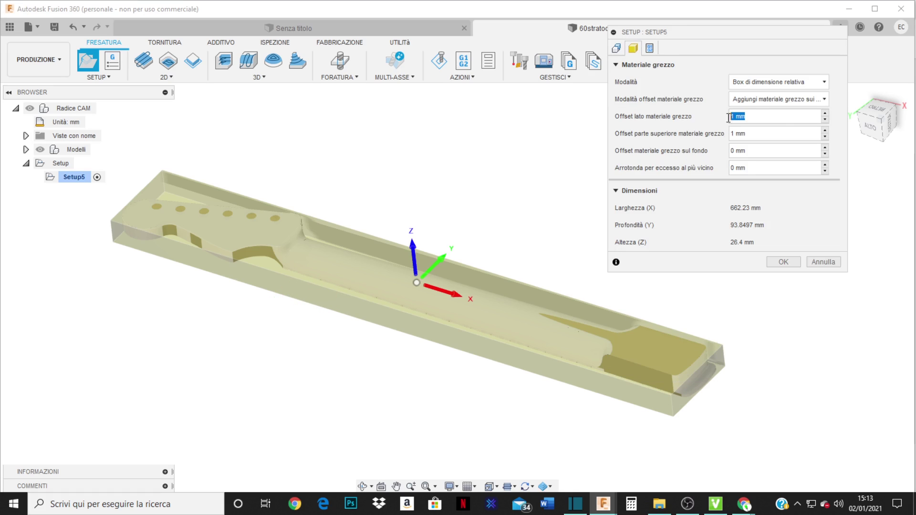
pyautogui.write('20')
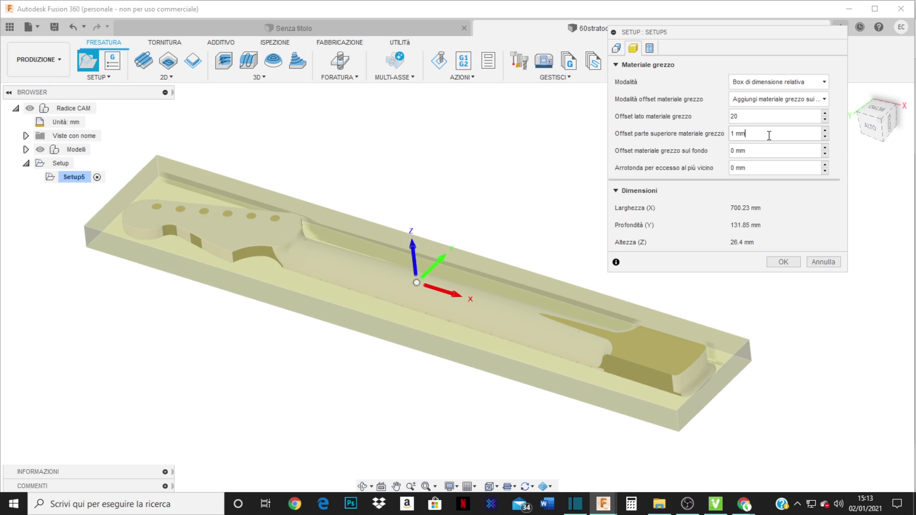
pyautogui.moveTo(764, 134); pyautogui.dragTo(722, 135)
pyautogui.write('5')
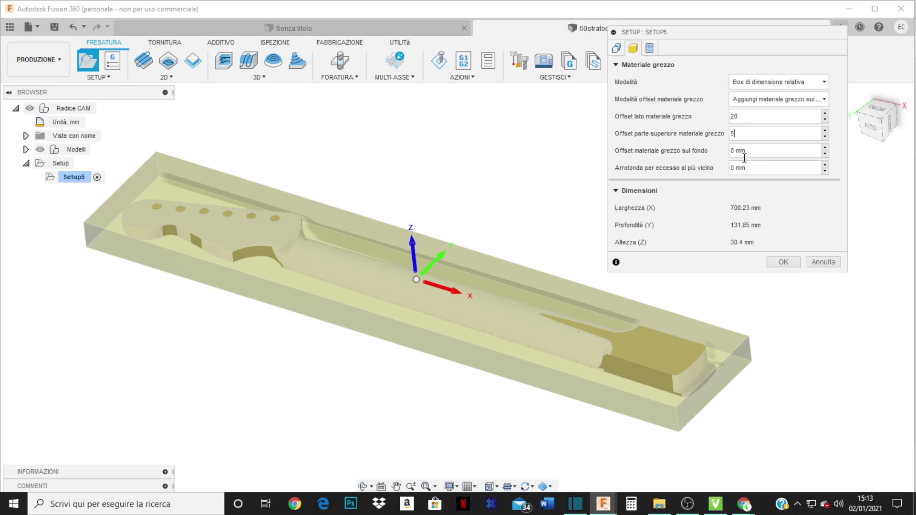
pyautogui.moveTo(728, 154); pyautogui.dragTo(706, 159)
pyautogui.write('8')
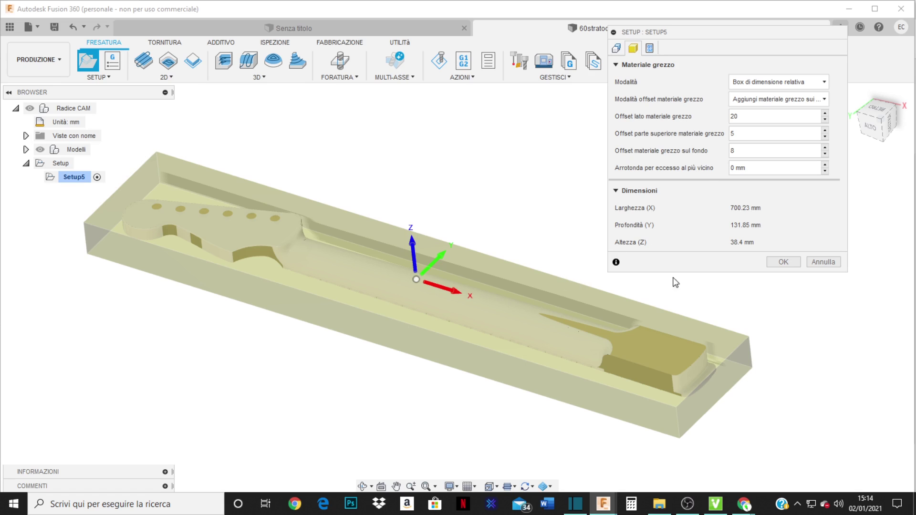
pyautogui.click(780, 263)
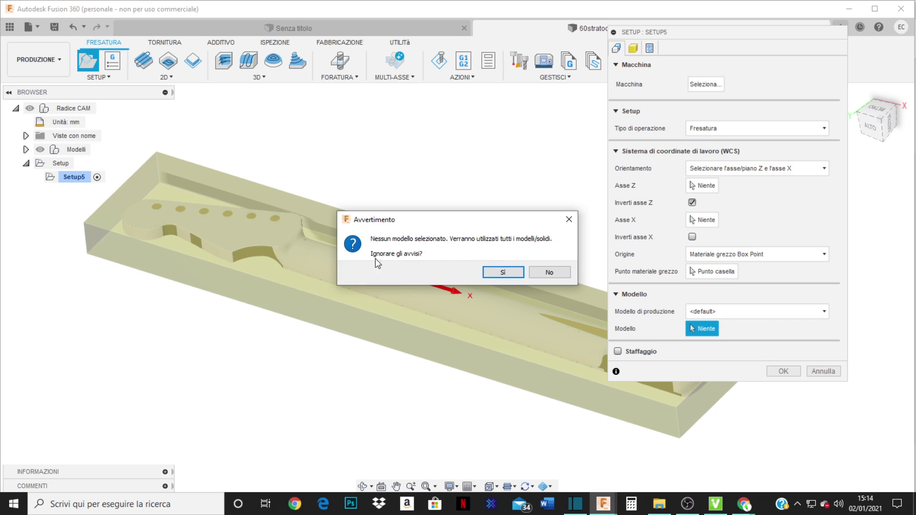
pyautogui.click(509, 275)
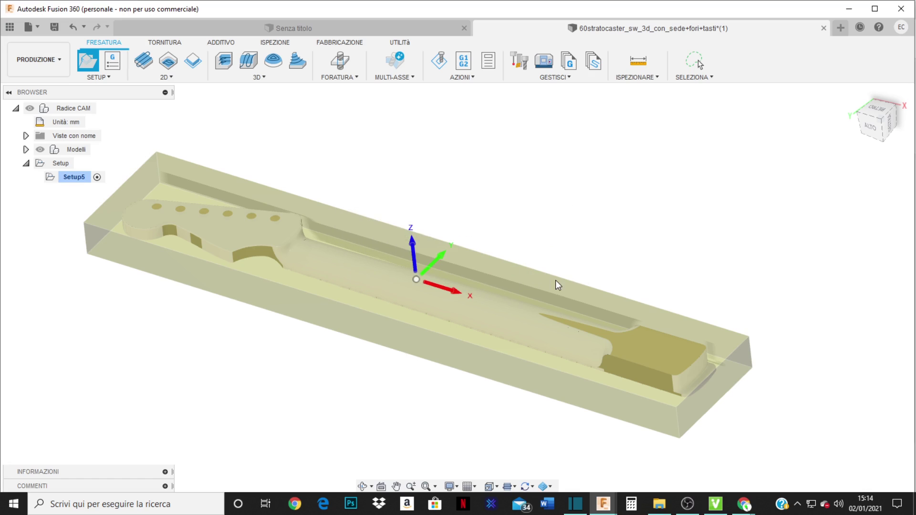
# Examine from the side how the neck sits within the stock, especially around the heel end.
pyautogui.click(875, 135)
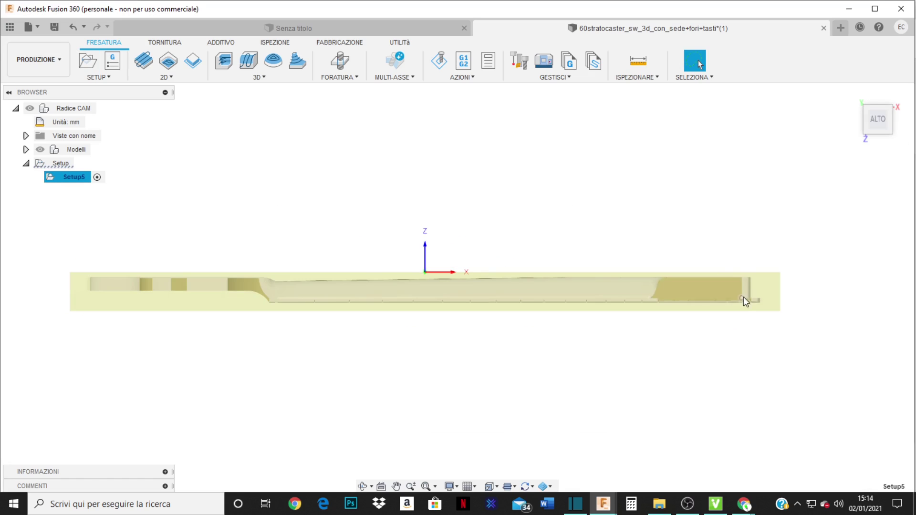
pyautogui.scroll(-3, 763, 301)
pyautogui.scroll(5, 764, 298)
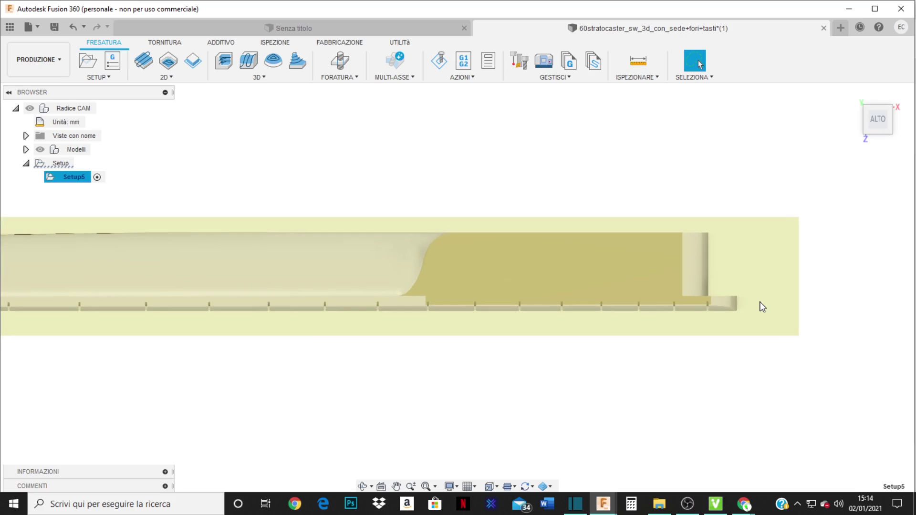
pyautogui.scroll(2, 763, 307)
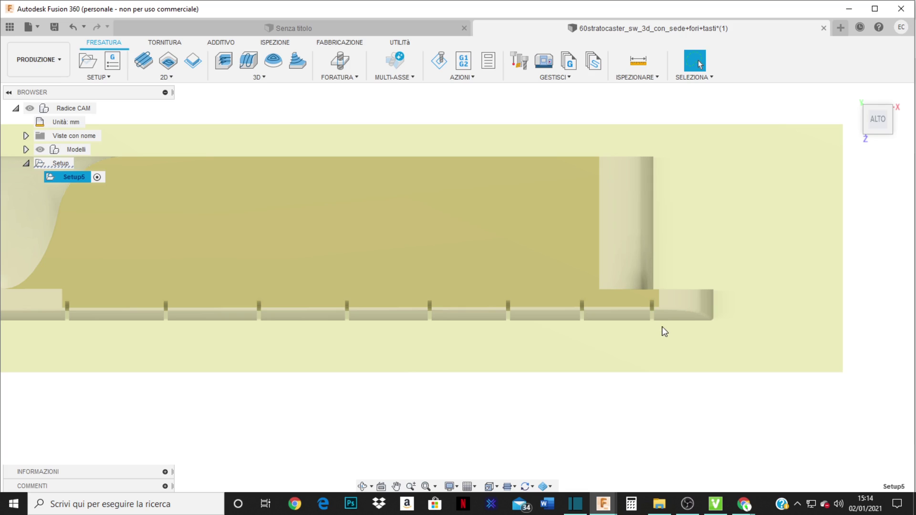
pyautogui.scroll(-1, 705, 320)
pyautogui.scroll(-4, 711, 311)
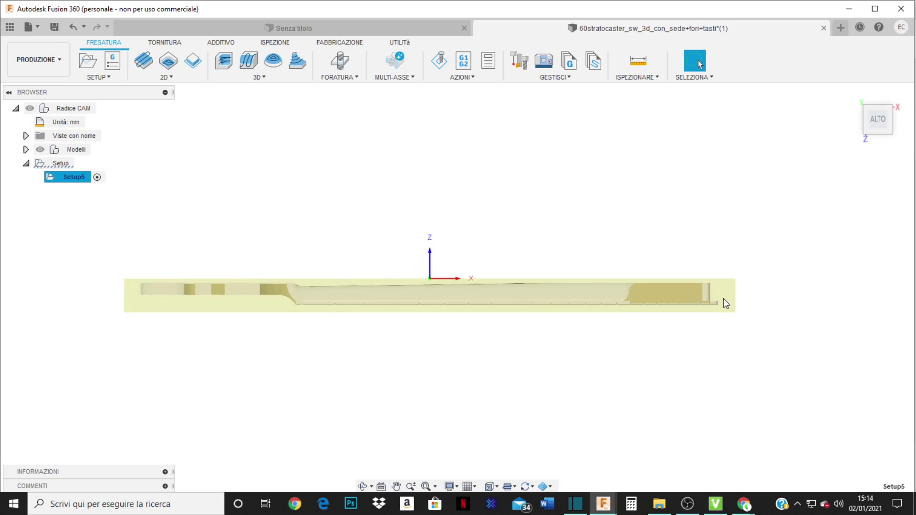
pyautogui.keyDown('shift'); pyautogui.moveTo(745, 315); pyautogui.dragTo(711, 360, button='middle'); pyautogui.keyUp('shift')
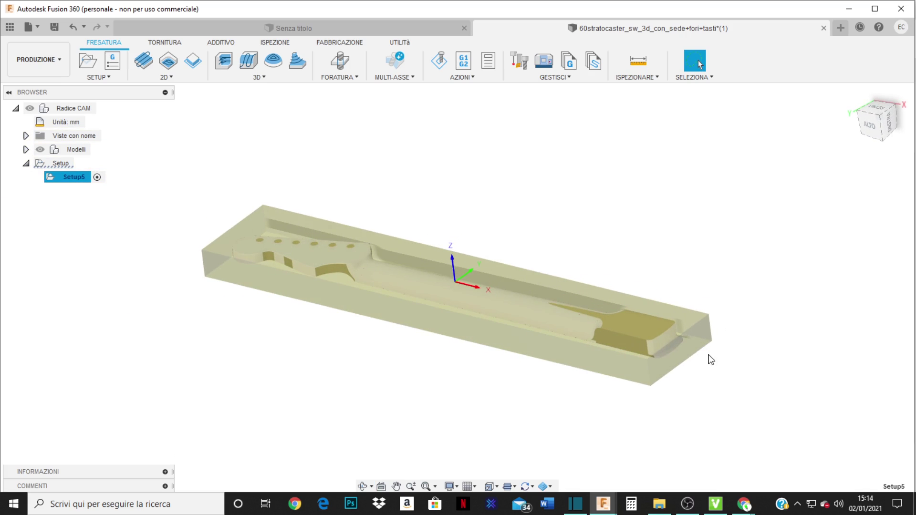
# Check the log of the new setup and close it.
pyautogui.rightClick(78, 180)
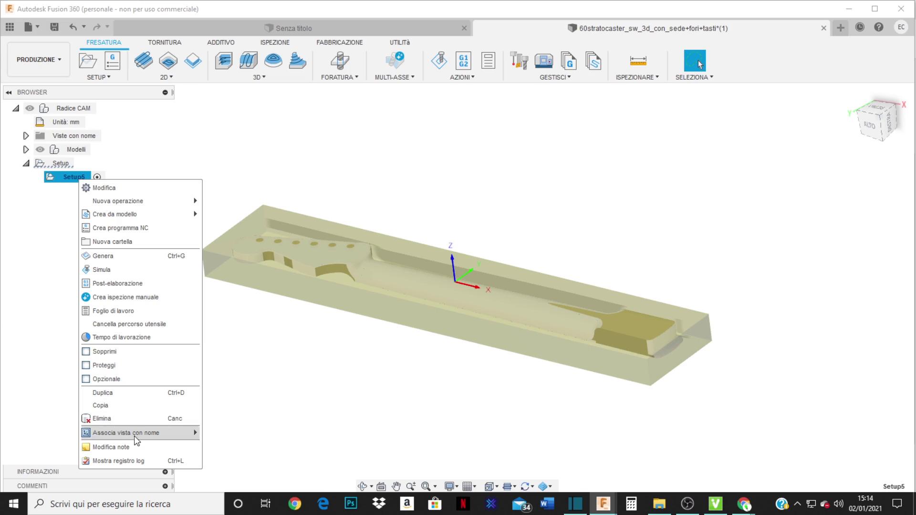
pyautogui.click(128, 461)
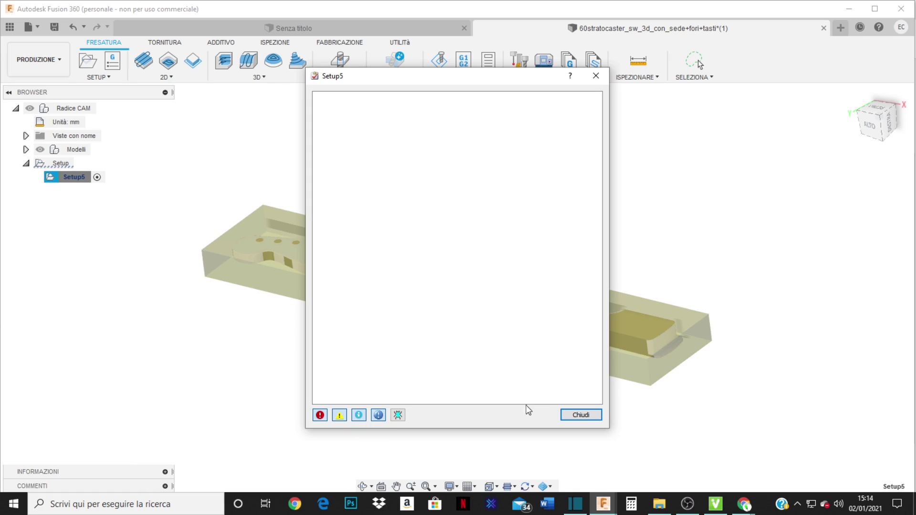
pyautogui.click(579, 416)
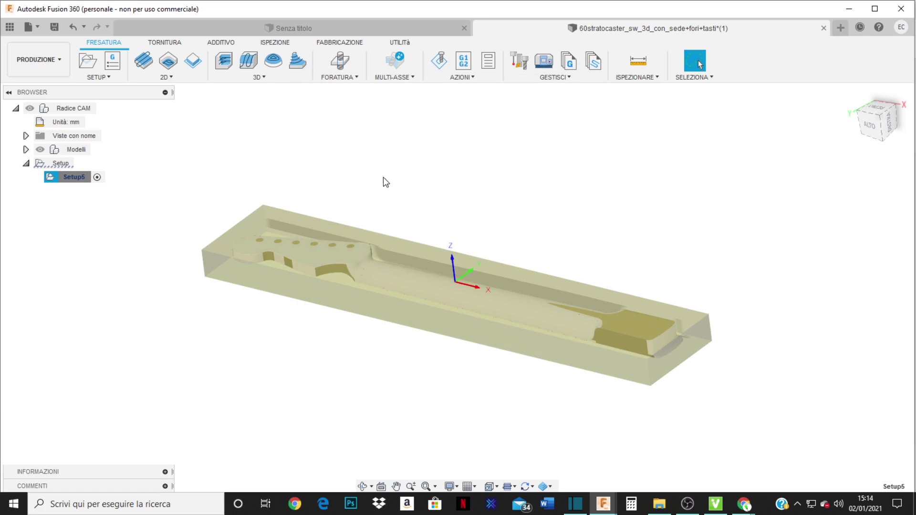
# Start a 3D pocket clearing operation in the setup and open the tool library to choose its cutter.
pyautogui.click(265, 78)
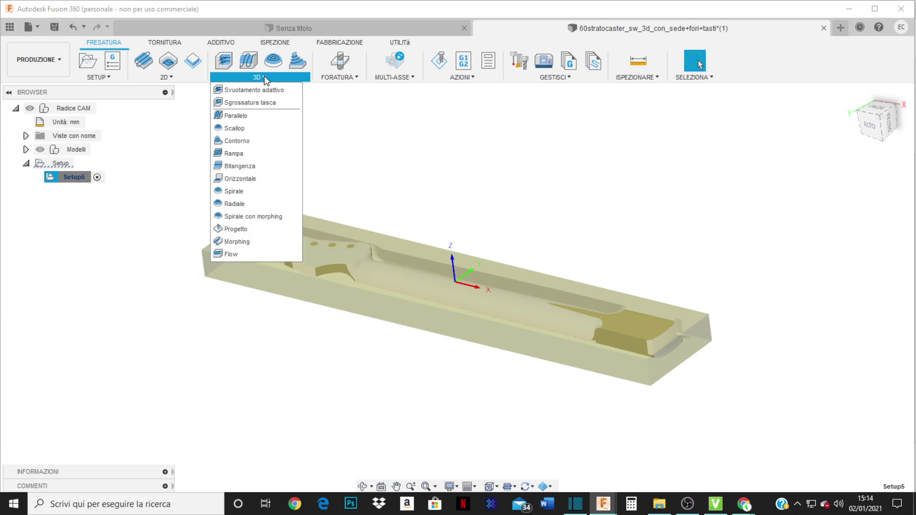
pyautogui.click(241, 98)
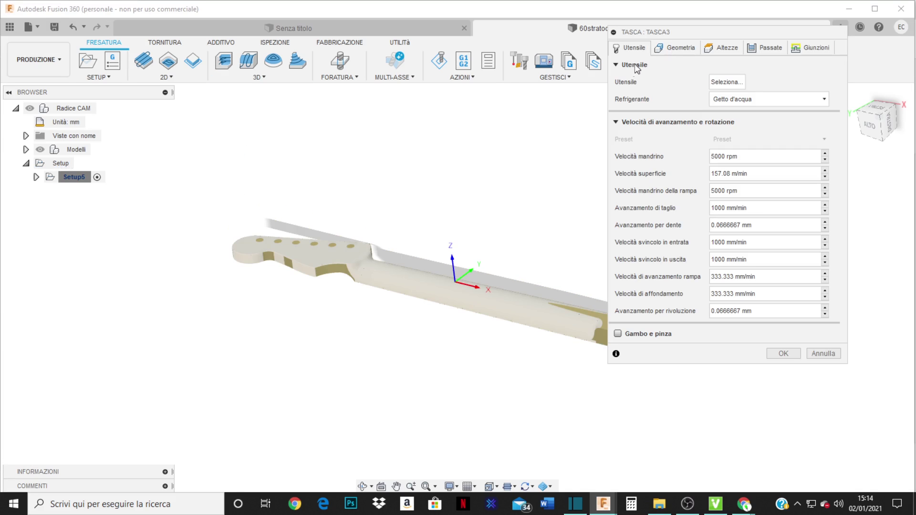
pyautogui.click(726, 84)
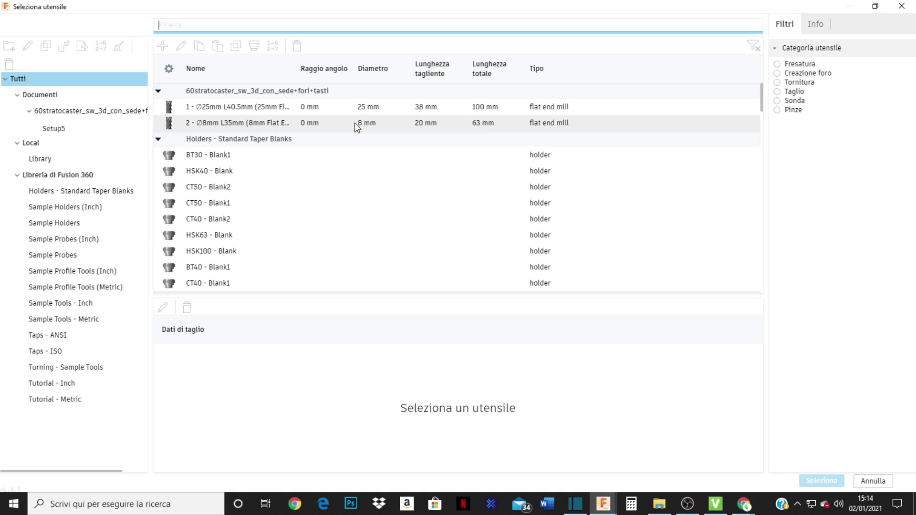
# Filter the library to toroidal and flat milling tools and open the details of the metric 12 mm Flat Endmill.
pyautogui.click(789, 65)
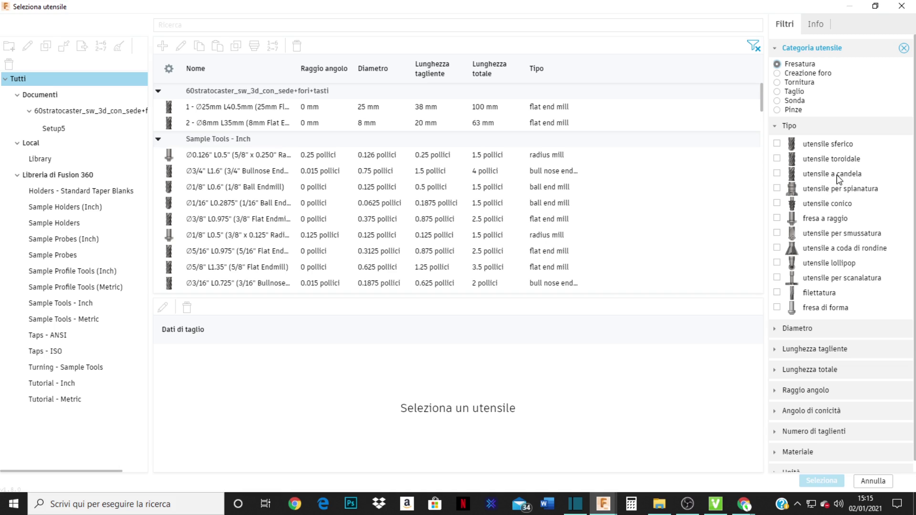
pyautogui.click(818, 161)
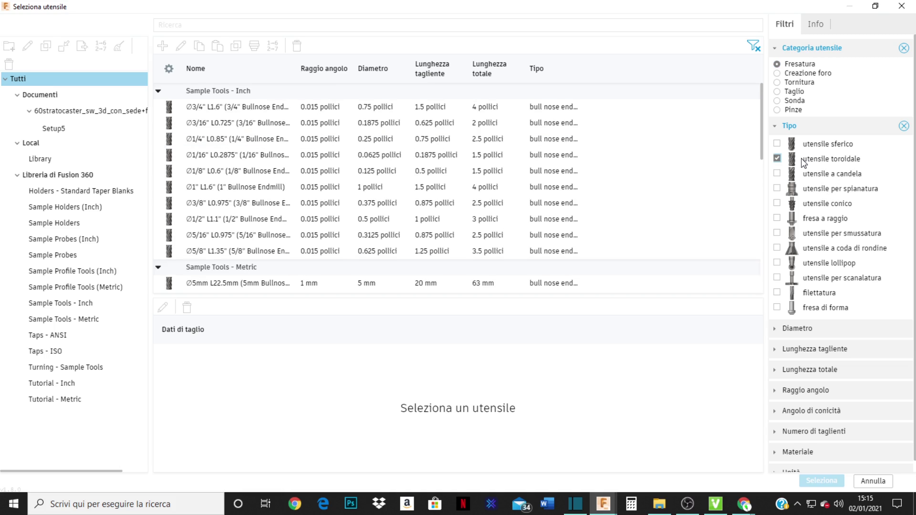
pyautogui.click(811, 175)
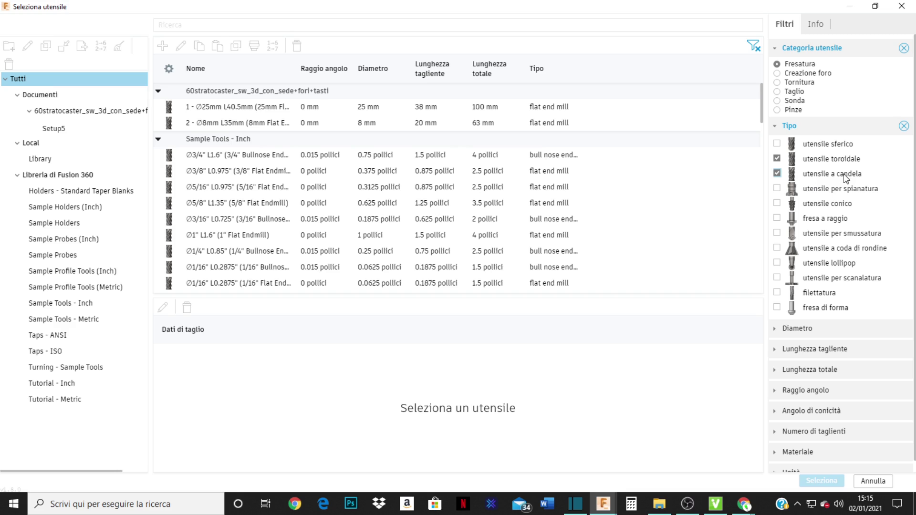
pyautogui.scroll(-6, 475, 262)
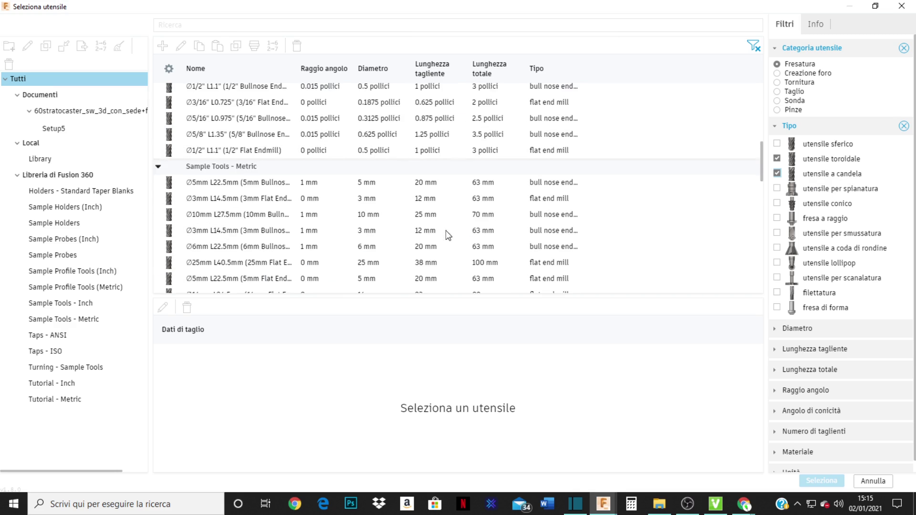
pyautogui.scroll(-5, 448, 234)
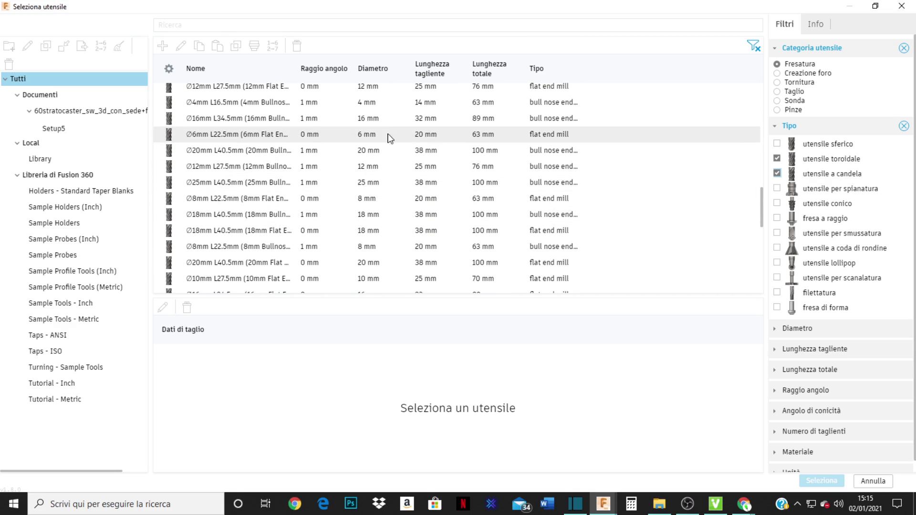
pyautogui.click(376, 91)
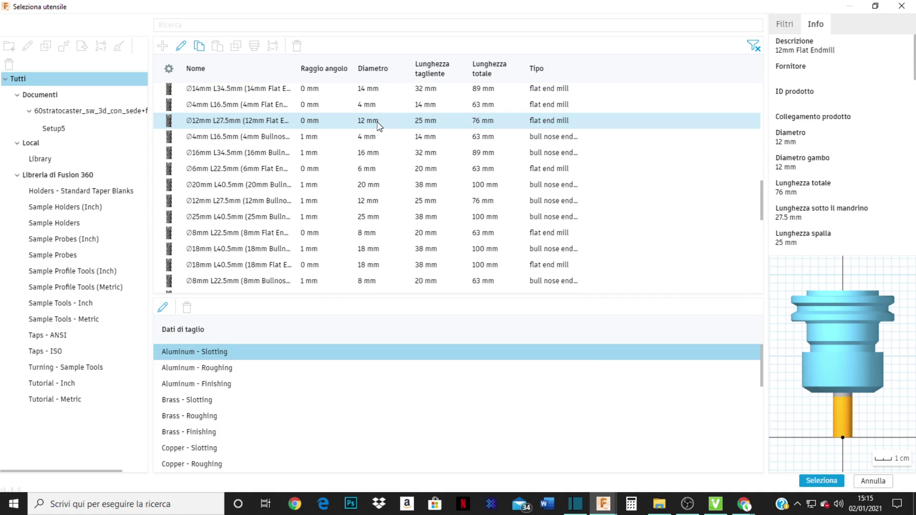
pyautogui.rightClick(378, 123)
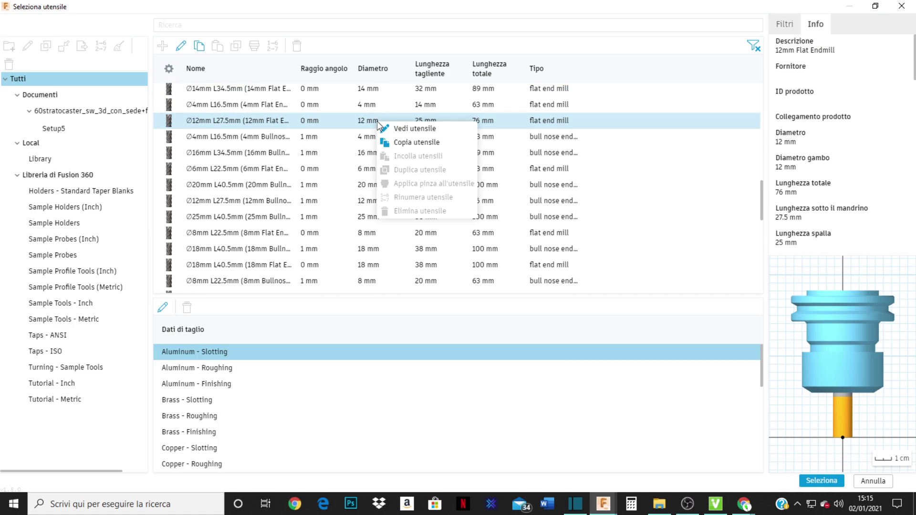
pyautogui.click(411, 131)
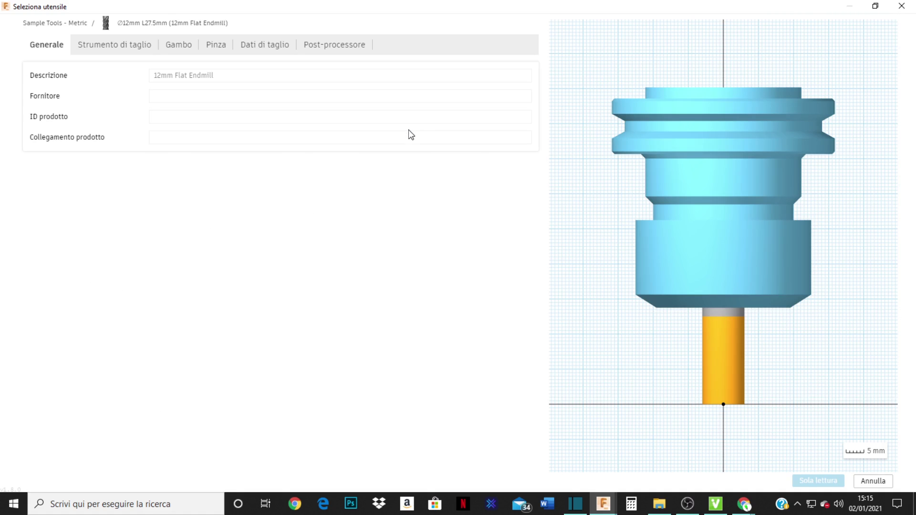
# Review the 12 mm Flat Endmill's geometry, shaft, holder and cutting data, and choose it as the pocket operation's cutter.
pyautogui.click(109, 46)
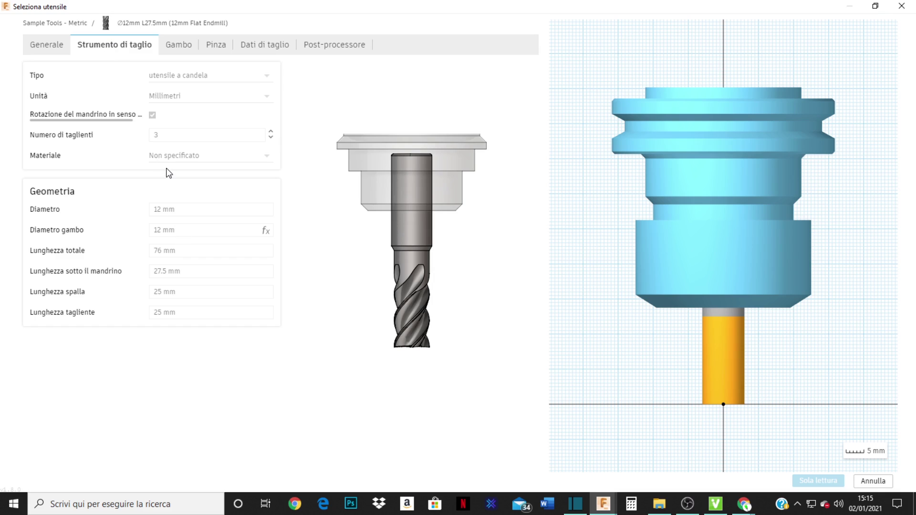
pyautogui.click(177, 52)
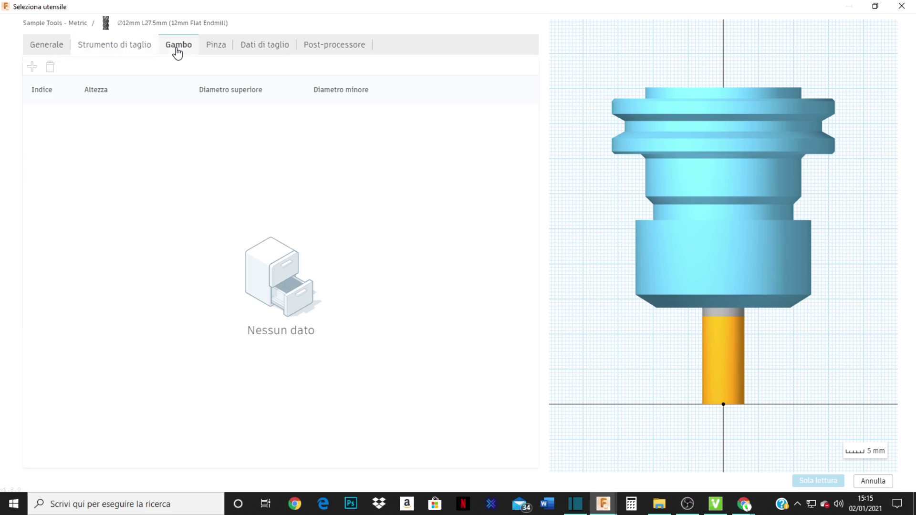
pyautogui.click(219, 45)
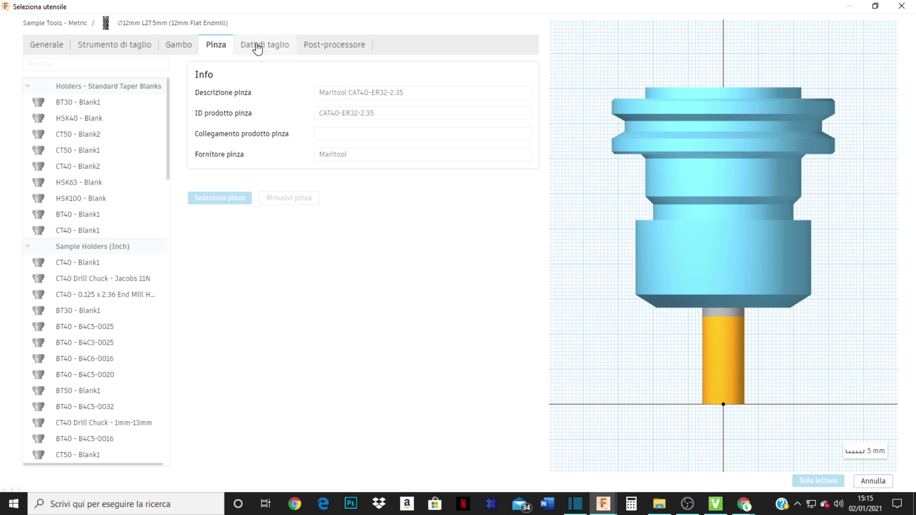
pyautogui.click(257, 48)
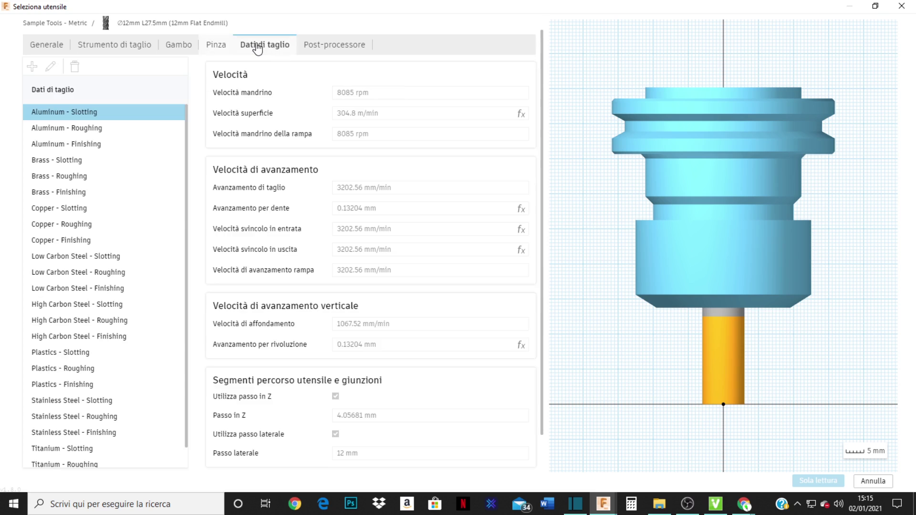
pyautogui.click(122, 44)
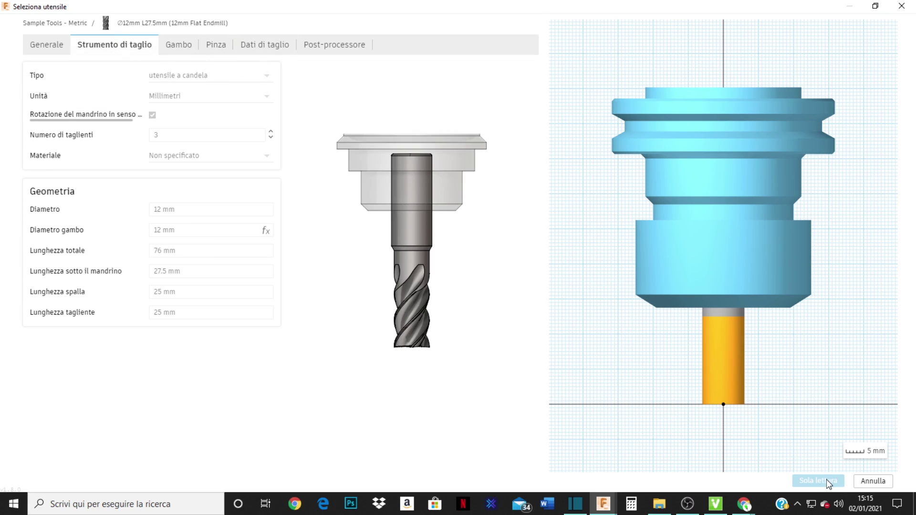
pyautogui.click(873, 481)
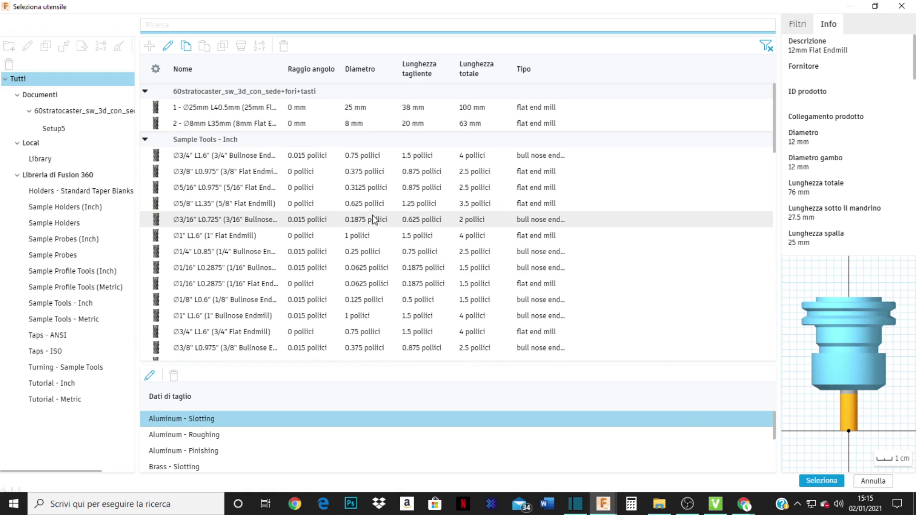
pyautogui.scroll(-10, 375, 220)
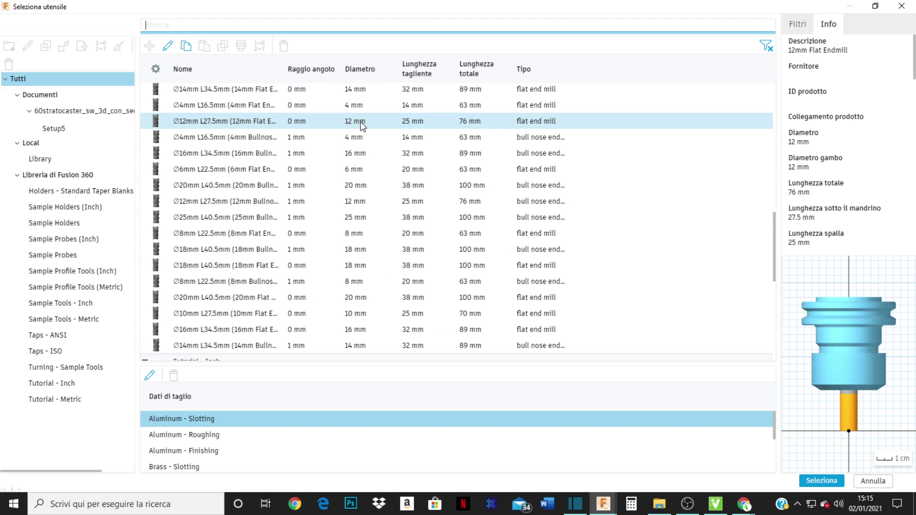
pyautogui.doubleClick(360, 122)
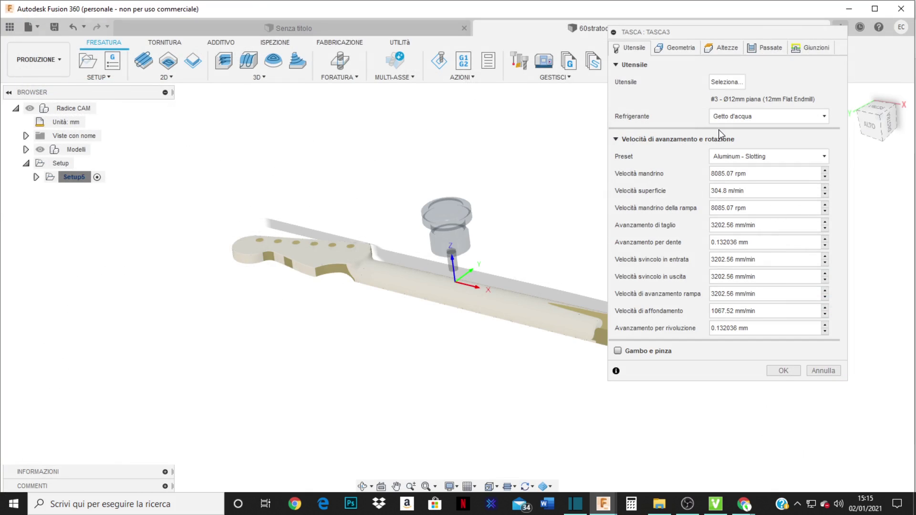
# Keep the bounding box as machining boundary with the tool centre on it, and set the additional offset to 10 mm.
pyautogui.click(681, 47)
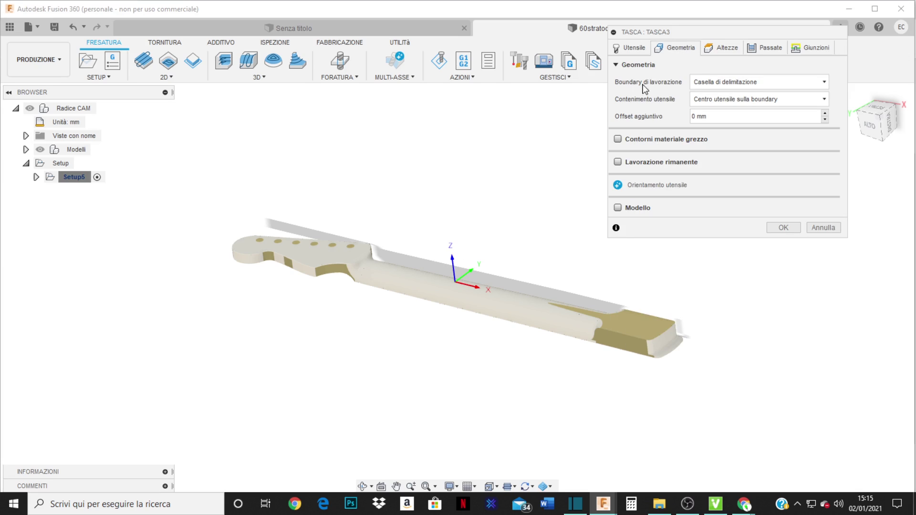
pyautogui.click(825, 84)
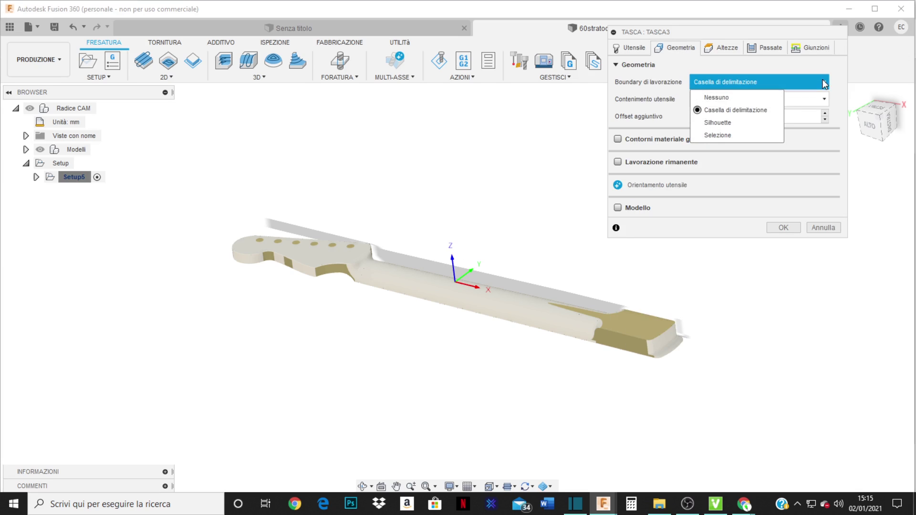
pyautogui.click(744, 110)
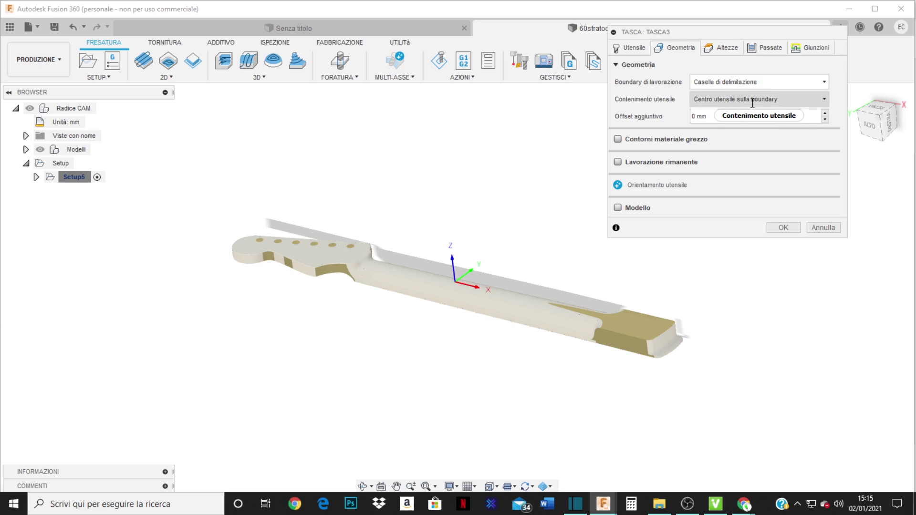
pyautogui.moveTo(781, 100)
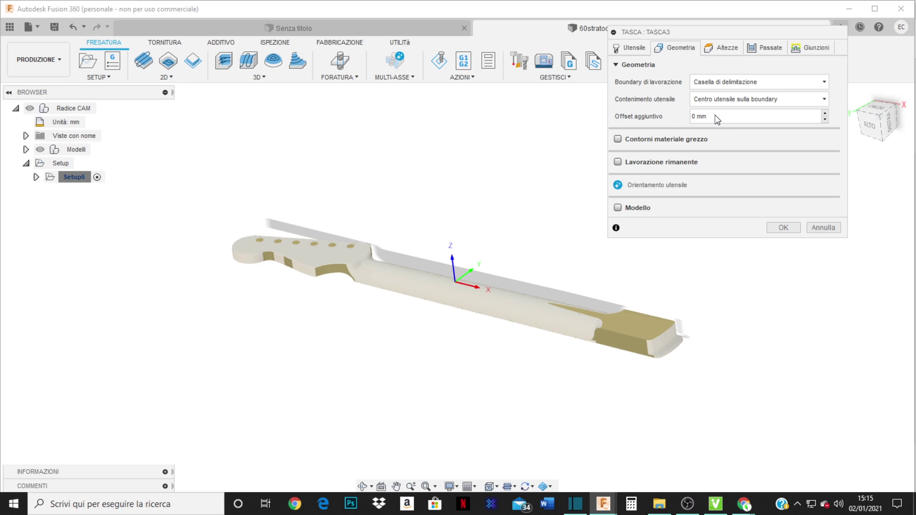
pyautogui.click(681, 120)
pyautogui.write('10')
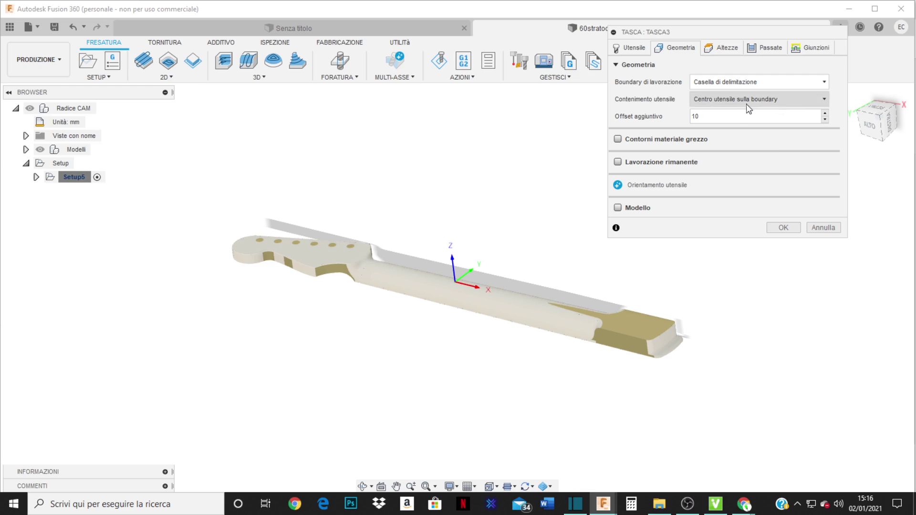
# Set the pocket's bottom height to -2 mm from the model bottom and confirm the operation.
pyautogui.click(769, 48)
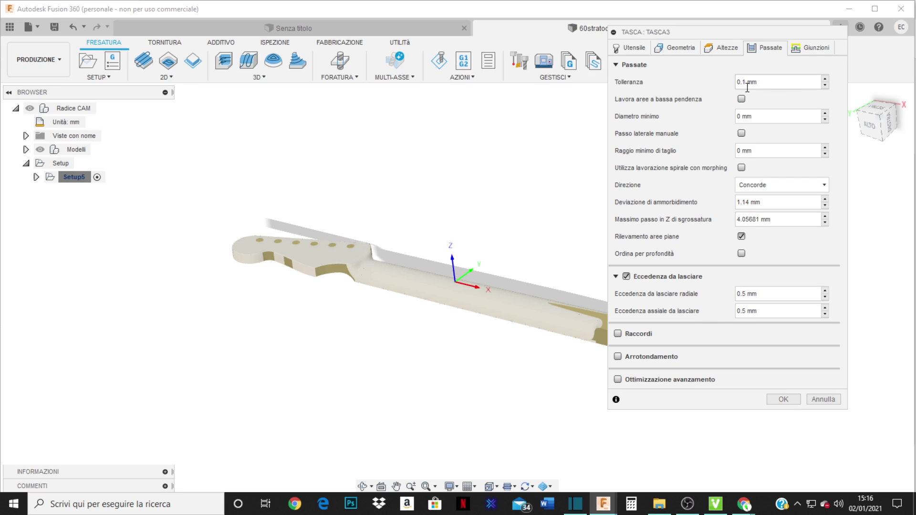
pyautogui.click(726, 48)
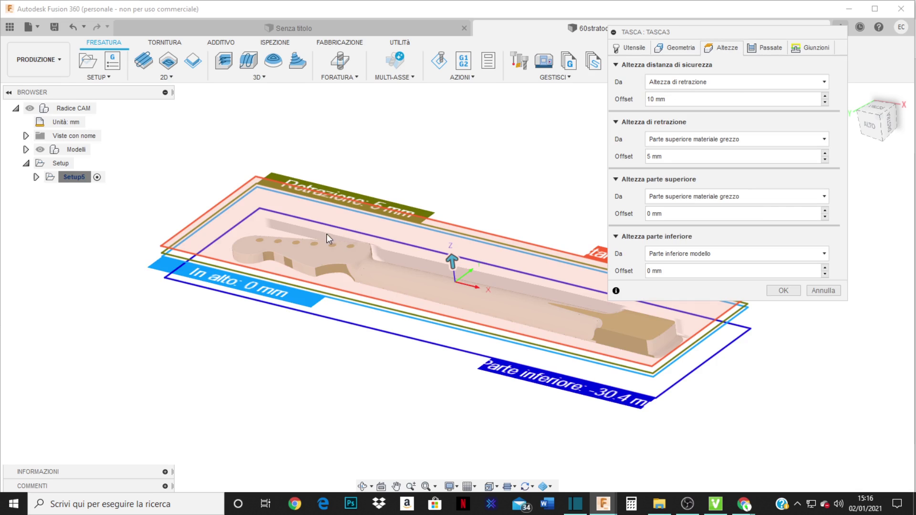
pyautogui.moveTo(326, 234); pyautogui.dragTo(400, 257, button='middle')
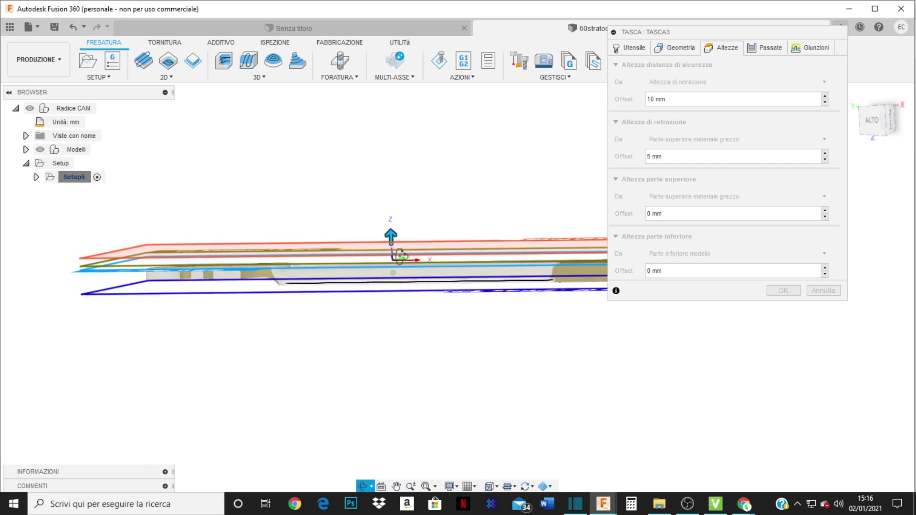
pyautogui.click(868, 125)
pyautogui.moveTo(368, 303); pyautogui.dragTo(305, 301, button='middle')
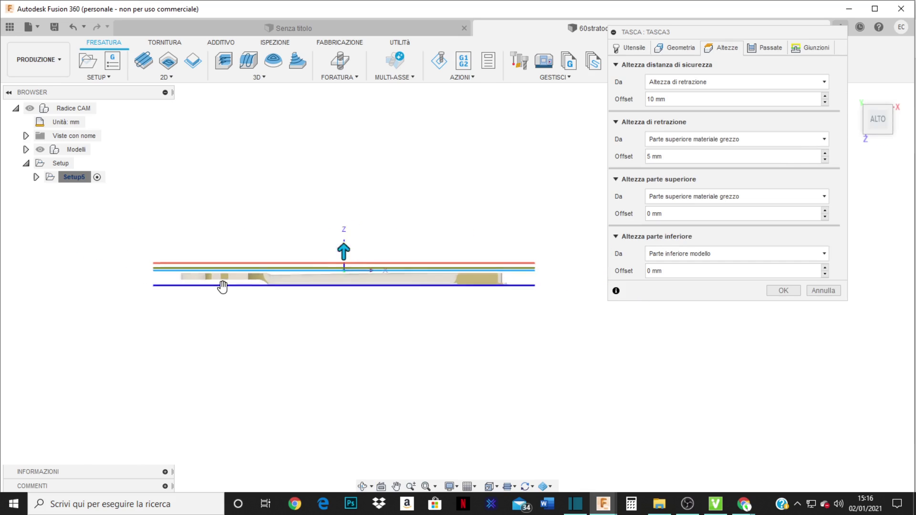
pyautogui.moveTo(496, 300); pyautogui.dragTo(411, 298, button='middle')
pyautogui.moveTo(525, 284); pyautogui.dragTo(413, 287, button='middle')
pyautogui.scroll(8, 413, 287)
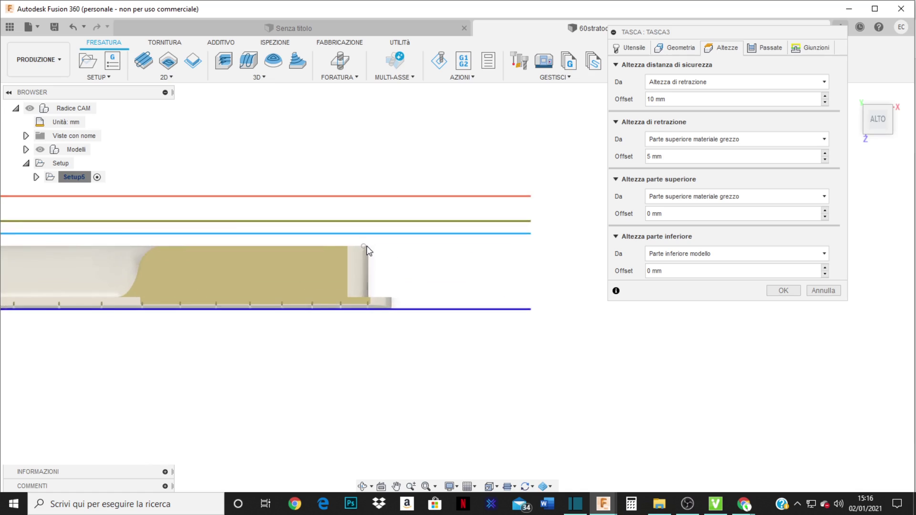
pyautogui.click(672, 272)
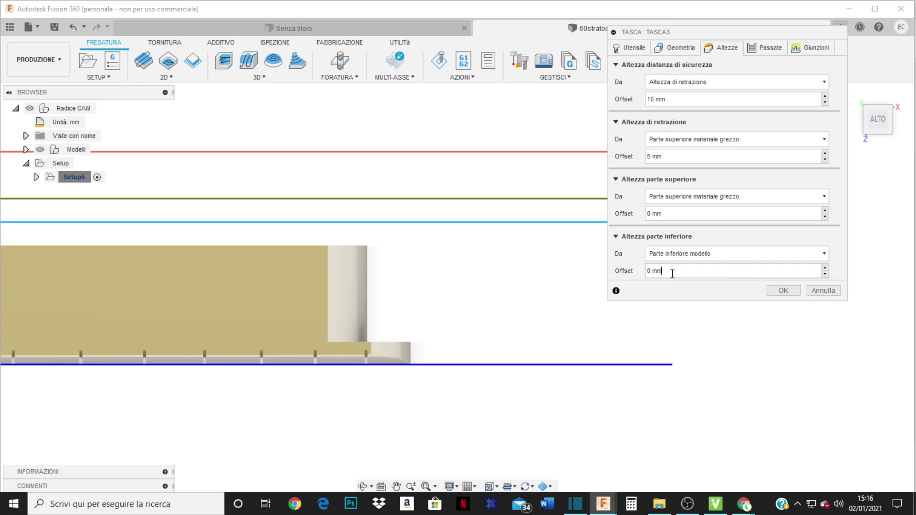
pyautogui.write('-2')
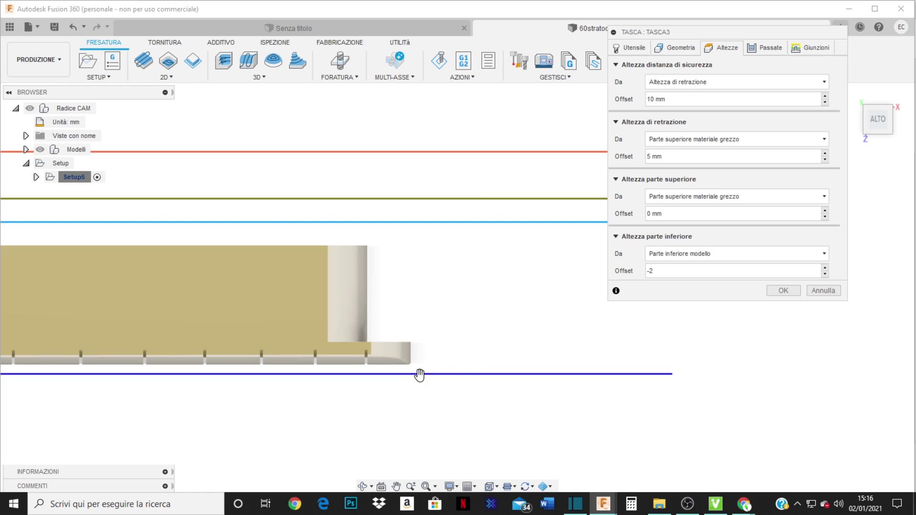
pyautogui.click(784, 292)
# Reopen the pocket operation, set its maximum roughing stepdown to 3 mm, and confirm to generate the toolpath.
pyautogui.scroll(-5, 646, 231)
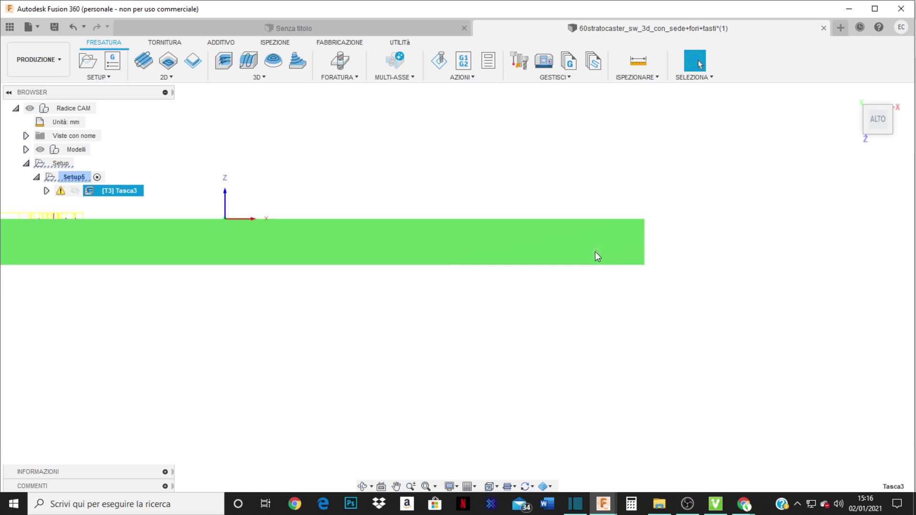
pyautogui.scroll(3, 681, 271)
pyautogui.scroll(1, 687, 272)
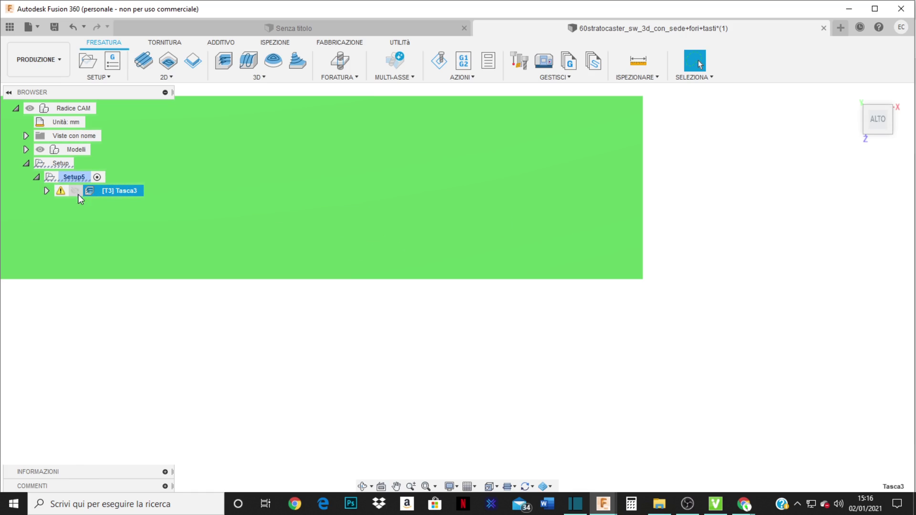
pyautogui.press('Escape')
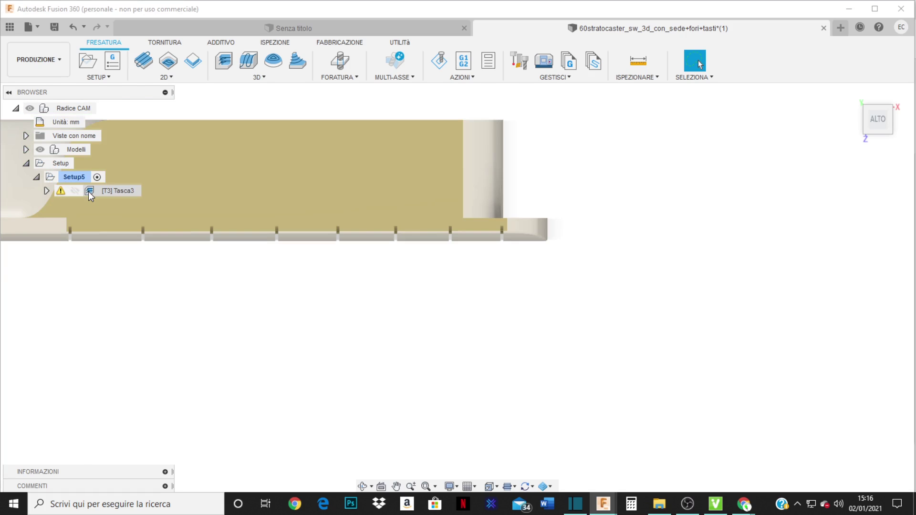
pyautogui.moveTo(638, 310); pyautogui.dragTo(463, 268, button='middle')
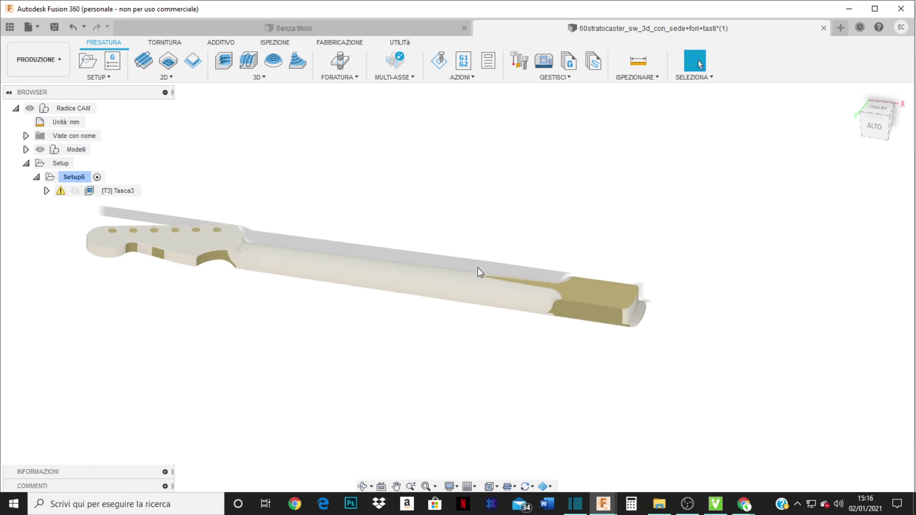
pyautogui.doubleClick(89, 190)
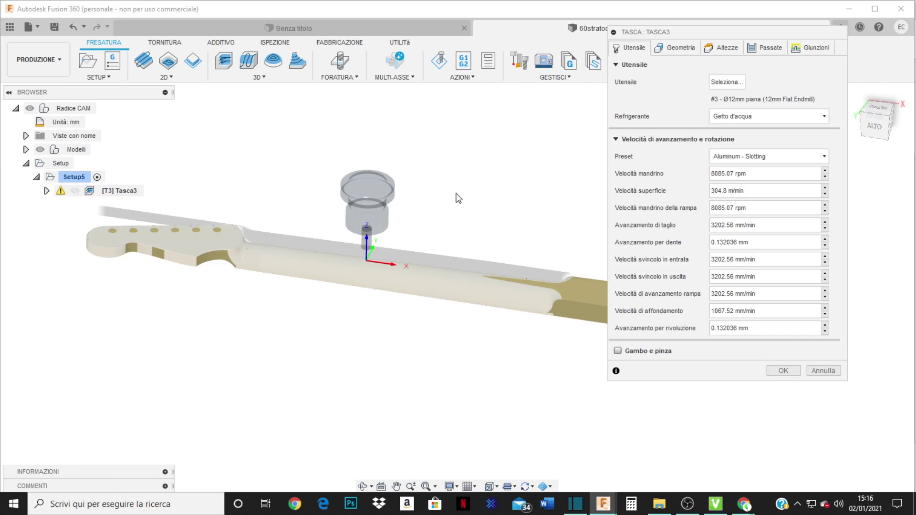
pyautogui.click(767, 47)
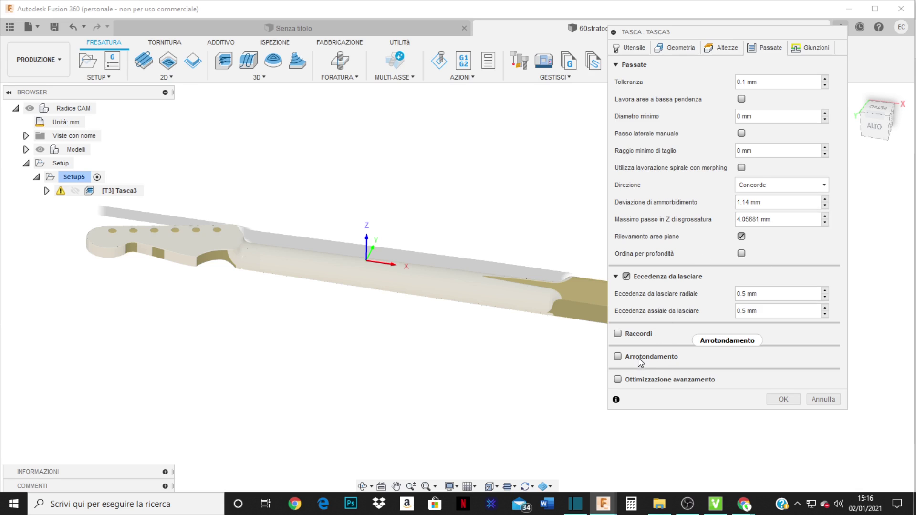
pyautogui.moveTo(638, 357)
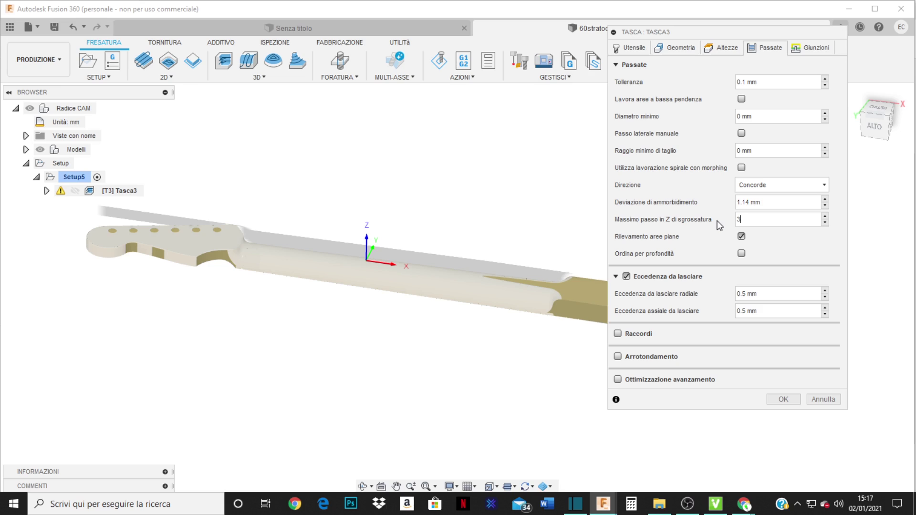
pyautogui.click(770, 400)
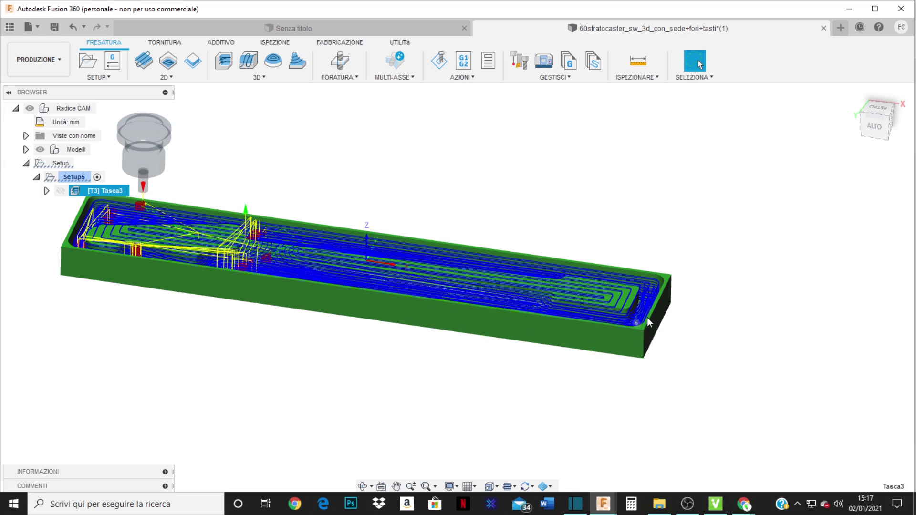
# Check the toolpath around the headstock, then increase the machining boundary's additional offset and regenerate the pocket operation.
pyautogui.keyDown('shift'); pyautogui.moveTo(648, 317); pyautogui.dragTo(299, 286, button='middle'); pyautogui.keyUp('shift')
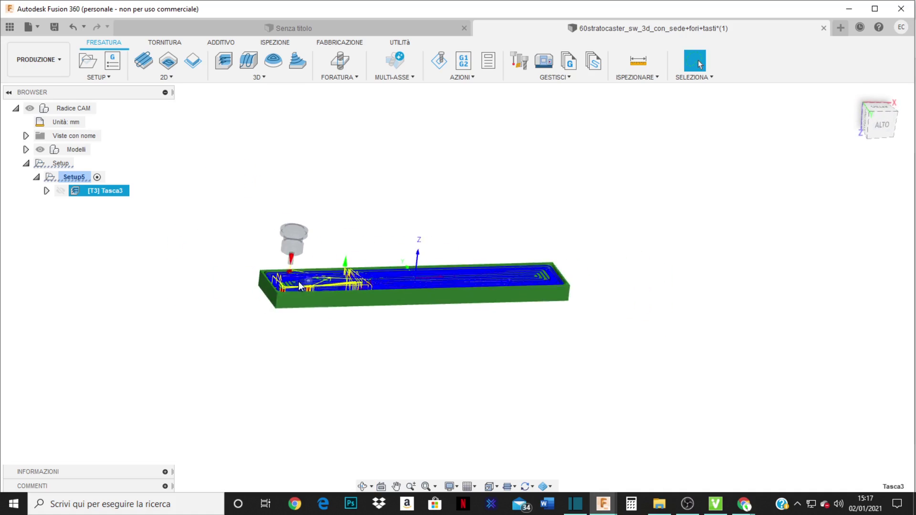
pyautogui.scroll(10, 298, 285)
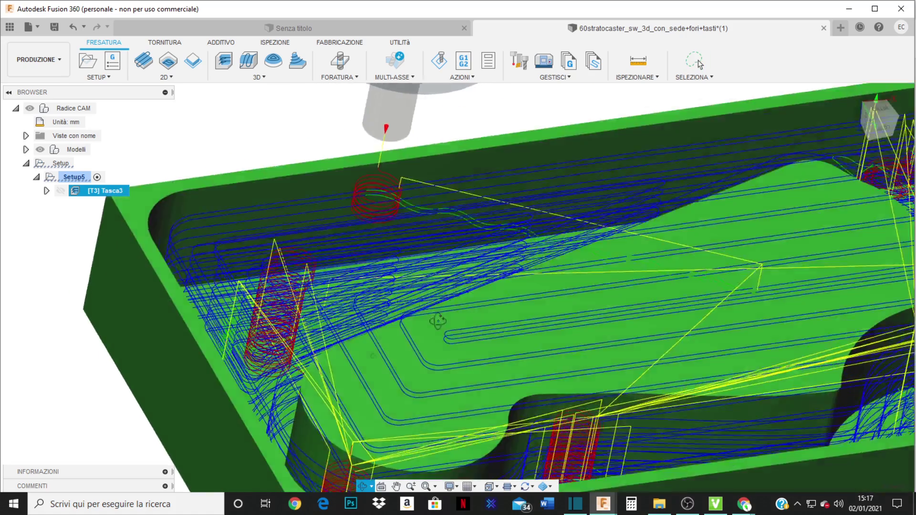
pyautogui.scroll(-5, 438, 322)
pyautogui.keyDown('shift'); pyautogui.moveTo(438, 322); pyautogui.dragTo(365, 280, button='middle'); pyautogui.keyUp('shift')
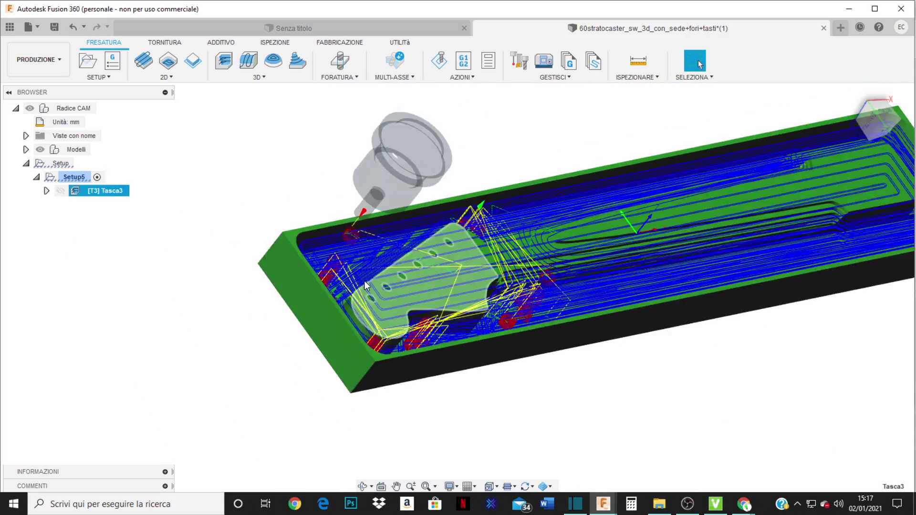
pyautogui.scroll(-3, 318, 292)
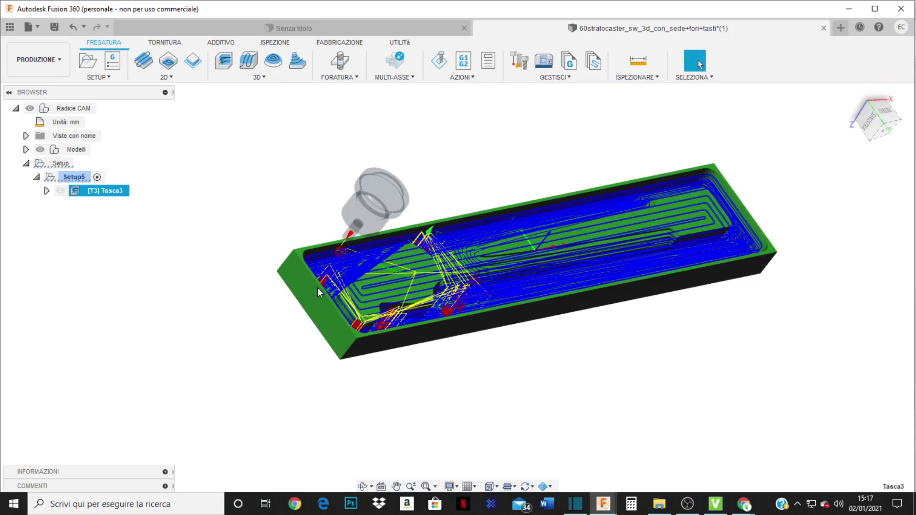
pyautogui.doubleClick(80, 190)
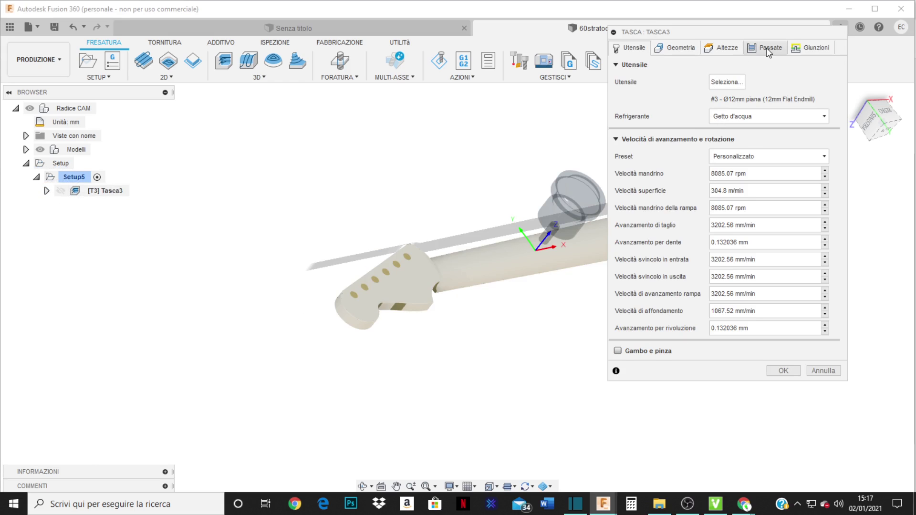
pyautogui.click(767, 48)
pyautogui.click(681, 48)
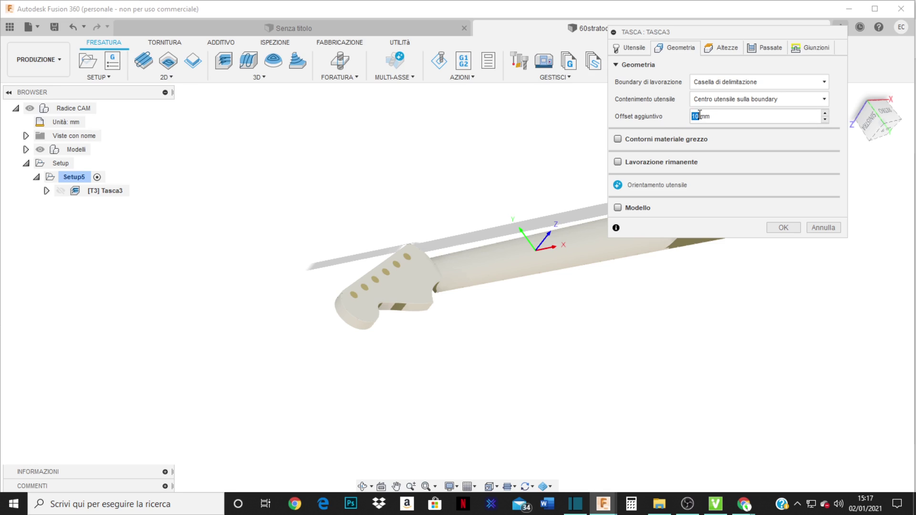
pyautogui.click(787, 229)
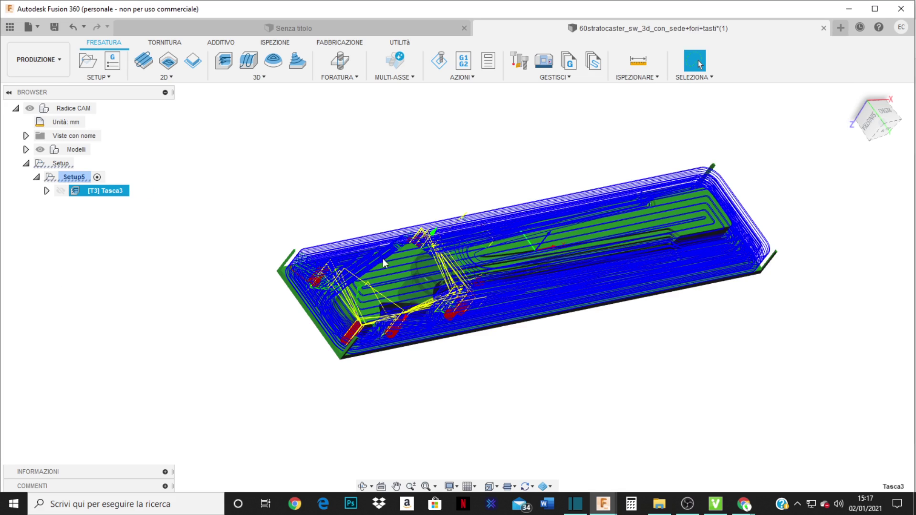
# Reopen the pocket operation, set the machining boundary's additional offset to 25 mm, and regenerate the toolpath.
pyautogui.keyDown('shift'); pyautogui.moveTo(382, 259); pyautogui.dragTo(411, 330, button='middle'); pyautogui.keyUp('shift')
pyautogui.scroll(8, 400, 328)
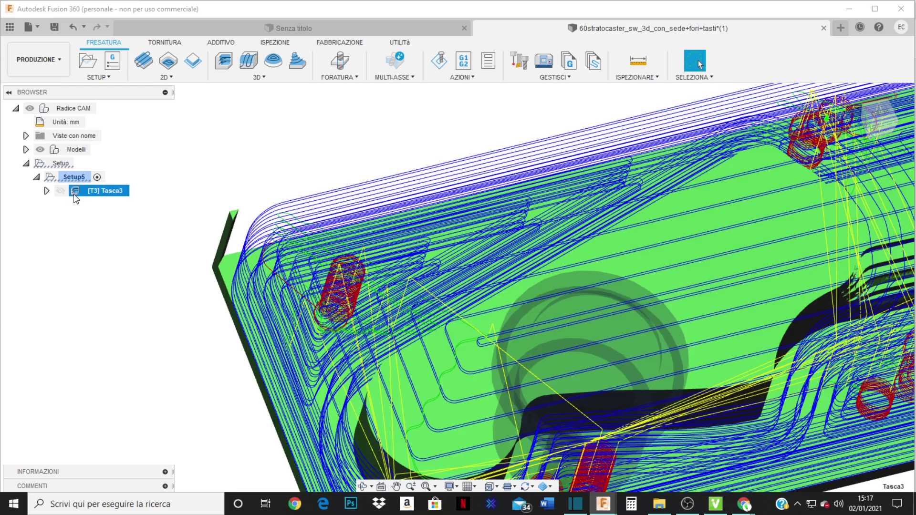
pyautogui.doubleClick(74, 191)
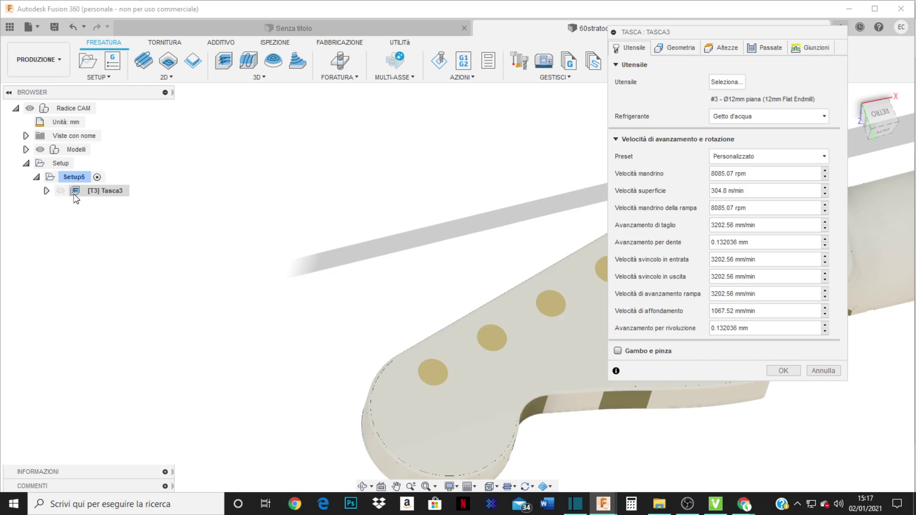
pyautogui.click(688, 46)
pyautogui.moveTo(716, 117); pyautogui.dragTo(673, 116)
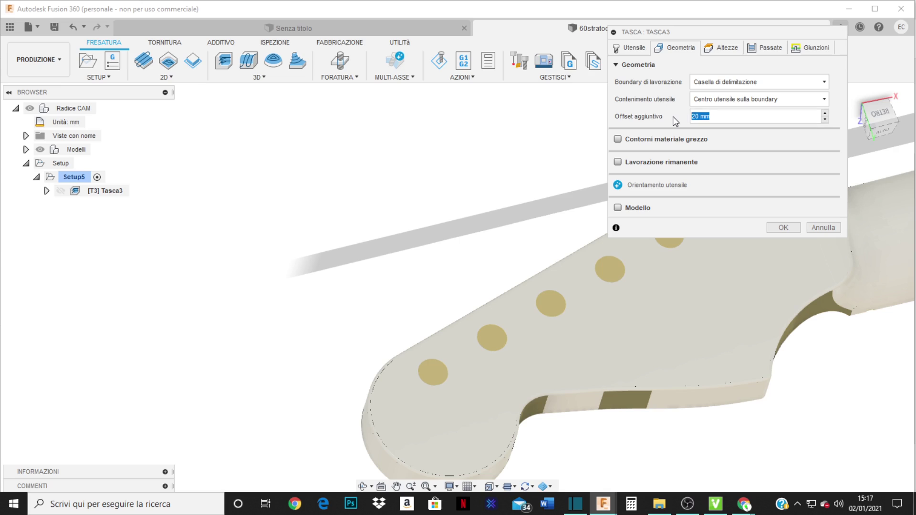
pyautogui.write('25')
pyautogui.click(785, 228)
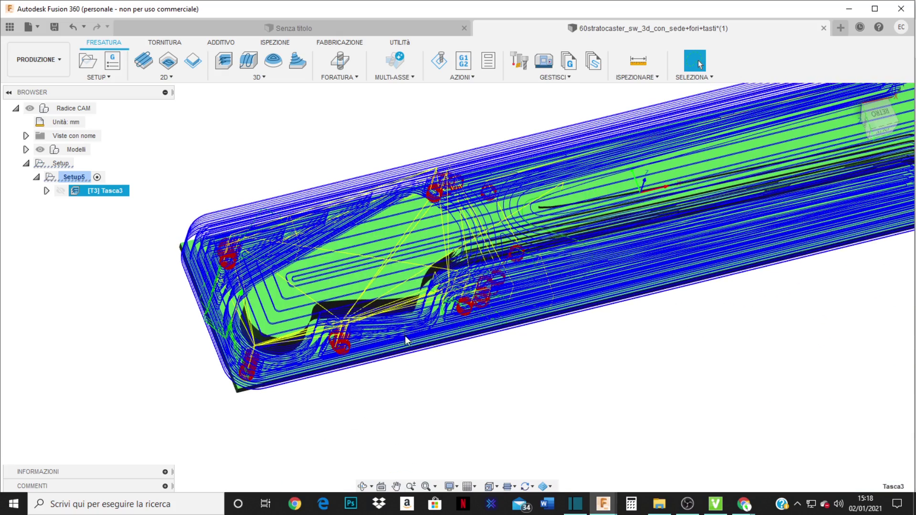
# Examine the regenerated pocket toolpath around the headstock, the heel end and the edges of the stock.
pyautogui.keyDown('shift'); pyautogui.moveTo(406, 340); pyautogui.dragTo(477, 351, button='middle'); pyautogui.keyUp('shift')
pyautogui.press('F6')
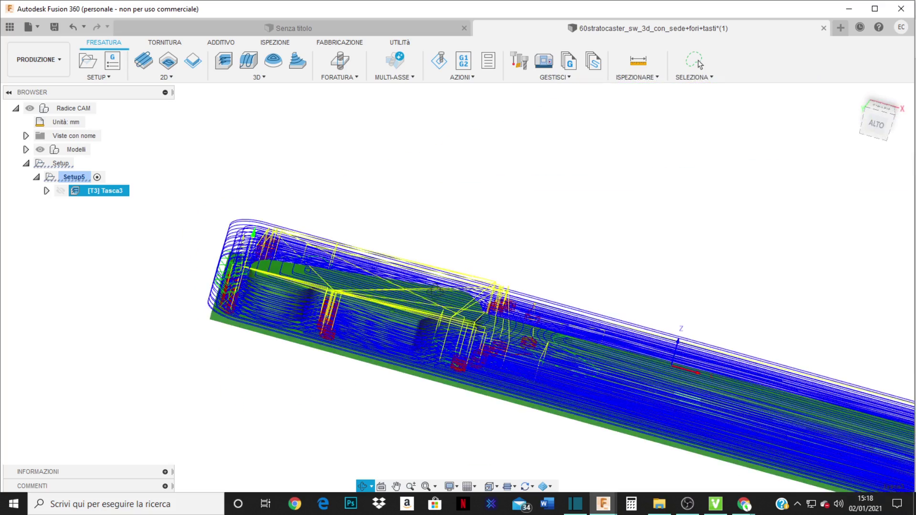
pyautogui.scroll(8, 469, 331)
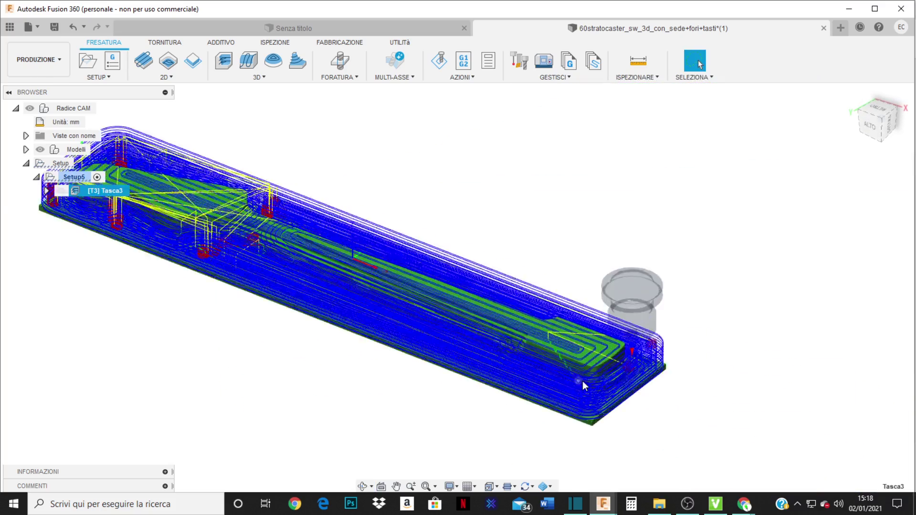
pyautogui.keyDown('shift'); pyautogui.moveTo(589, 374); pyautogui.dragTo(617, 363, button='middle'); pyautogui.keyUp('shift')
pyautogui.scroll(-5, 549, 351)
pyautogui.keyDown('shift'); pyautogui.moveTo(480, 336); pyautogui.dragTo(480, 383, button='middle'); pyautogui.keyUp('shift')
pyautogui.scroll(-3, 450, 397)
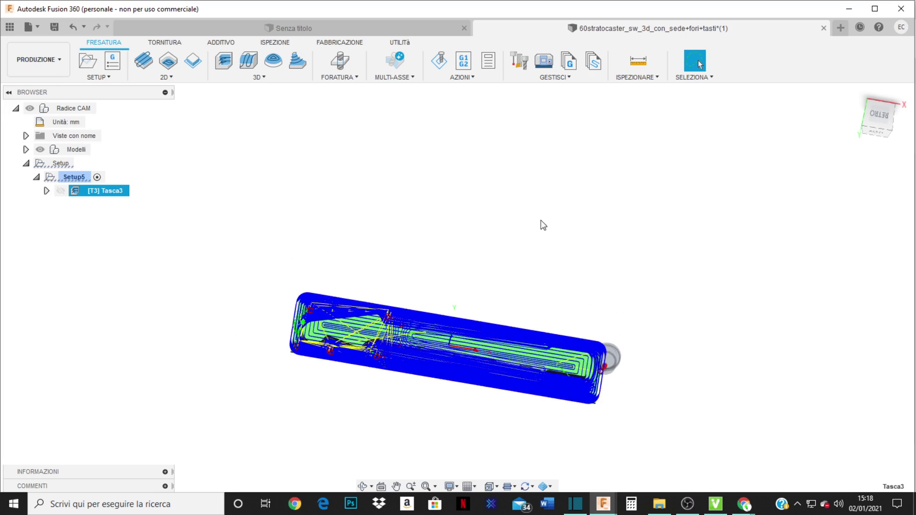
pyautogui.scroll(2, 550, 148)
pyautogui.scroll(-3, 503, 293)
pyautogui.scroll(1, 472, 336)
pyautogui.scroll(4, 451, 340)
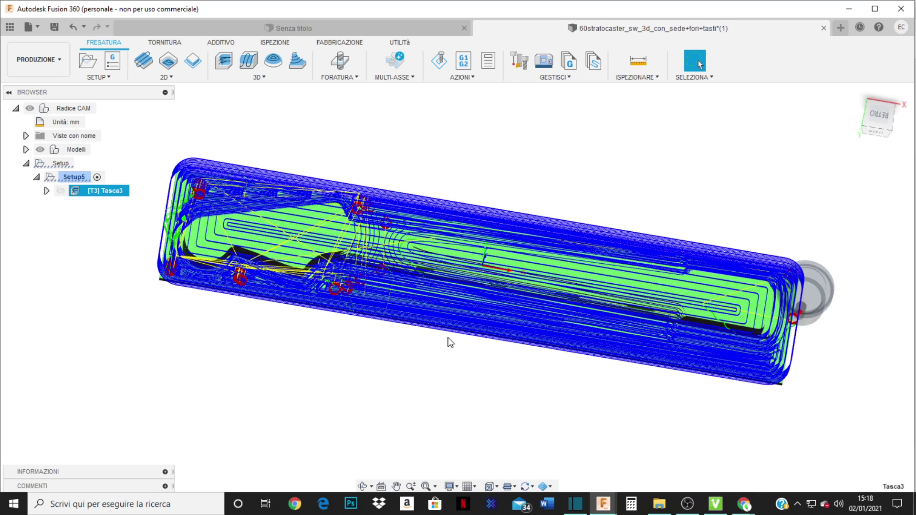
pyautogui.scroll(3, 478, 334)
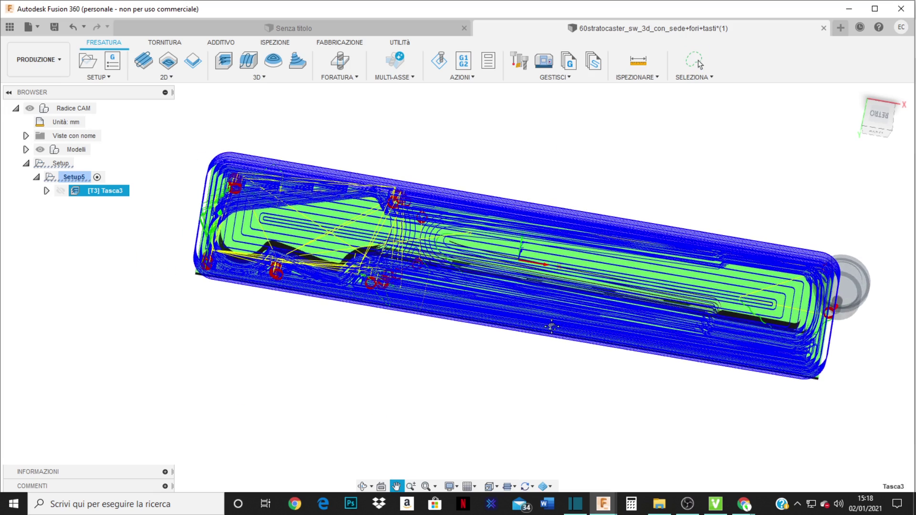
# Simulate the pocket operation on the stock and raise the playback speed until the roughing is complete.
pyautogui.rightClick(92, 194)
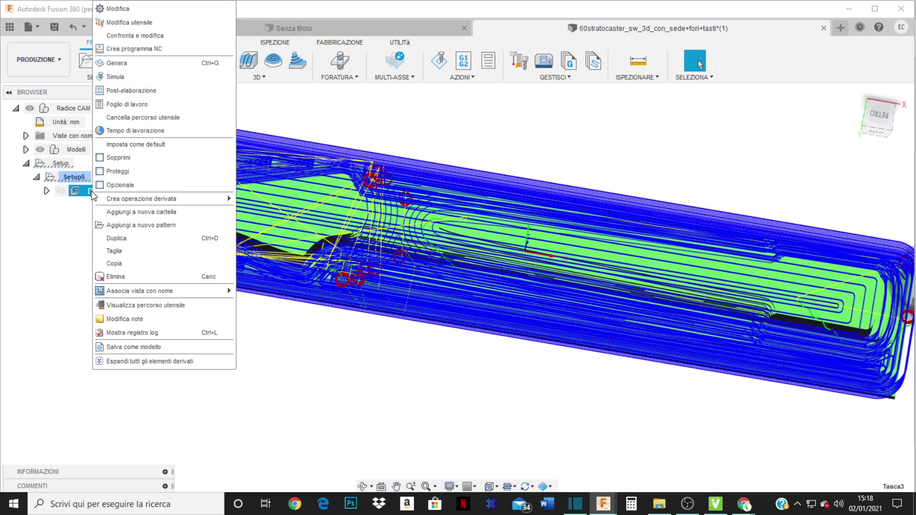
pyautogui.click(115, 77)
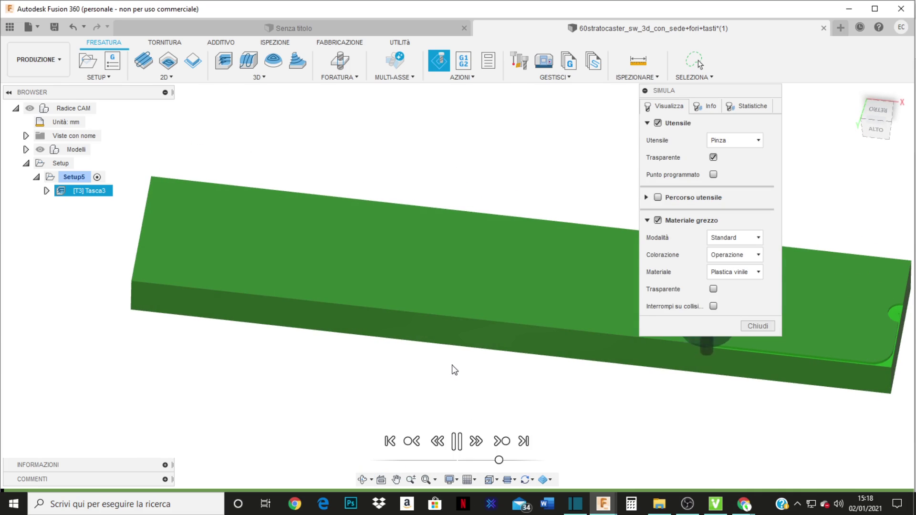
pyautogui.moveTo(702, 92); pyautogui.dragTo(858, 100)
pyautogui.scroll(-3, 568, 205)
pyautogui.scroll(3, 367, 291)
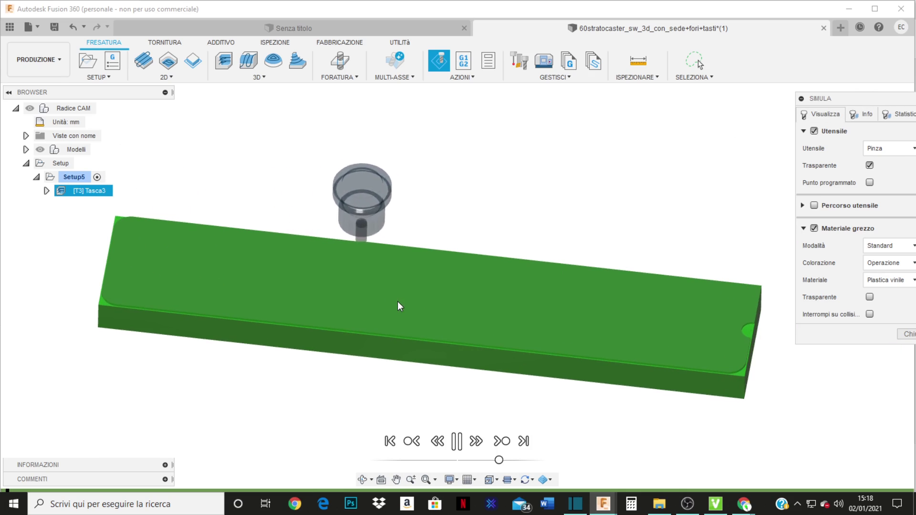
pyautogui.moveTo(499, 460)
pyautogui.mouseDown()
pyautogui.moveTo(526, 461)
pyautogui.moveTo(513, 460)
pyautogui.mouseUp()
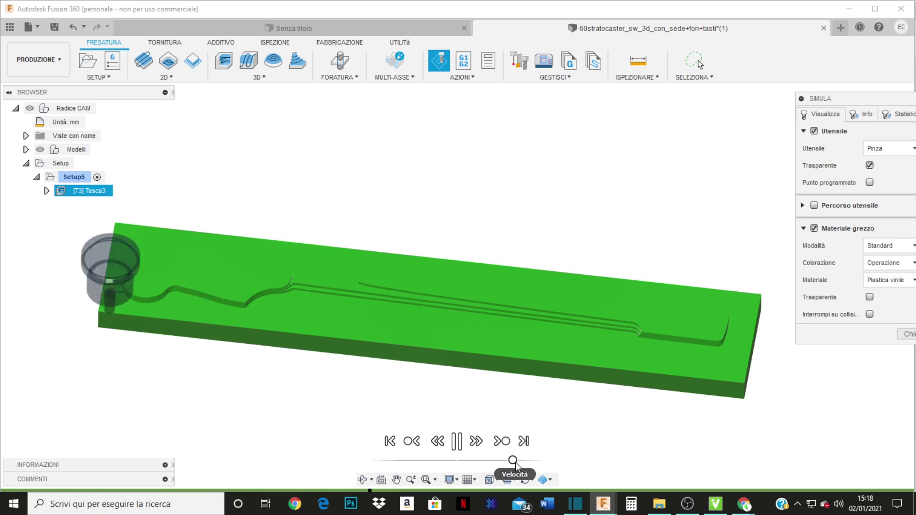
pyautogui.moveTo(514, 461)
pyautogui.mouseDown()
pyautogui.moveTo(506, 462)
pyautogui.moveTo(514, 462)
pyautogui.mouseUp()
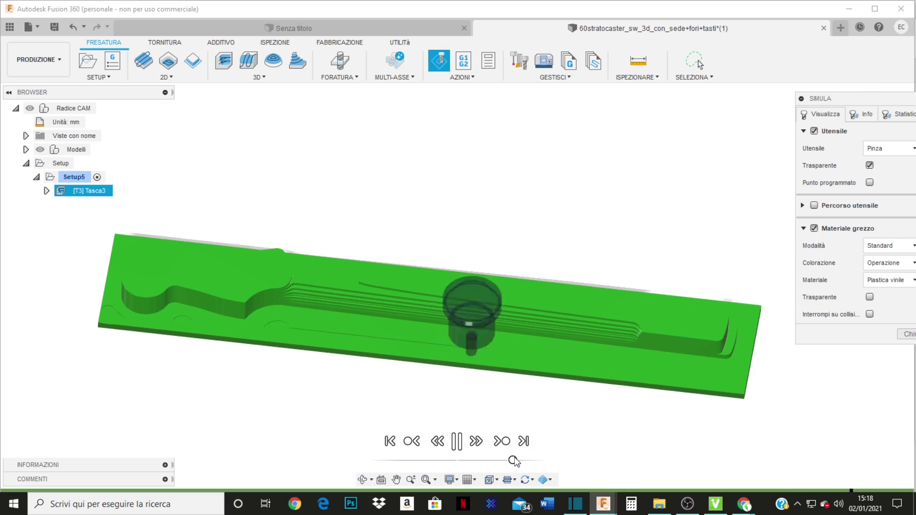
pyautogui.moveTo(514, 462); pyautogui.dragTo(520, 461)
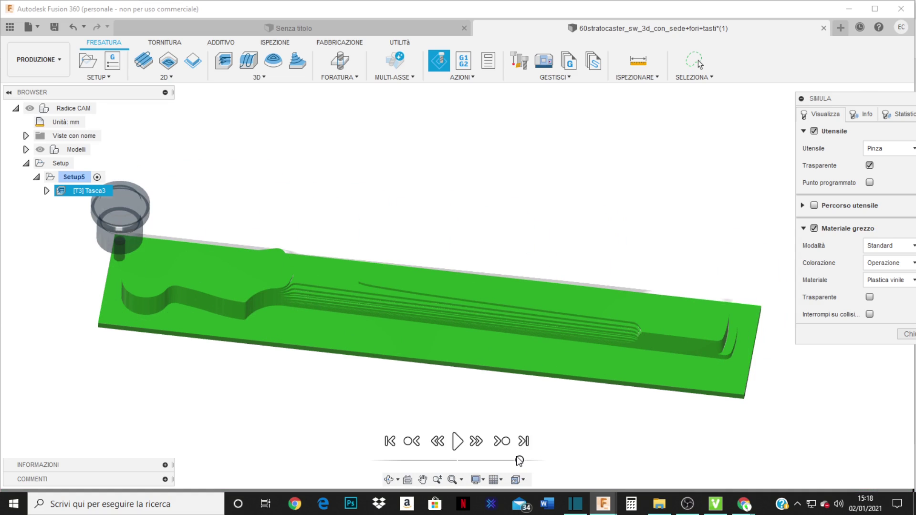
# Examine the simulated stock around the headstock and its transition into the neck.
pyautogui.keyDown('shift'); pyautogui.moveTo(470, 348); pyautogui.dragTo(339, 305, button='middle'); pyautogui.keyUp('shift')
pyautogui.scroll(6, 388, 285)
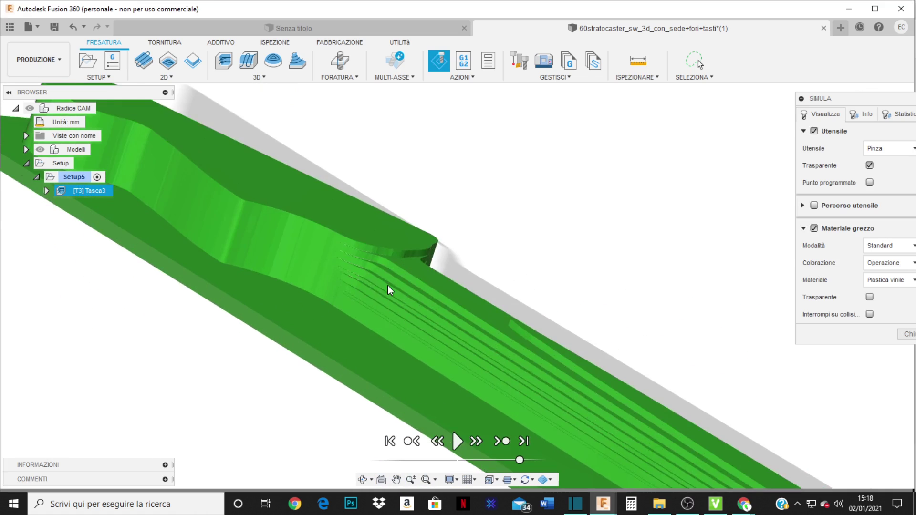
pyautogui.keyDown('shift'); pyautogui.moveTo(411, 271); pyautogui.dragTo(440, 251, button='middle'); pyautogui.keyUp('shift')
pyautogui.scroll(-4, 372, 313)
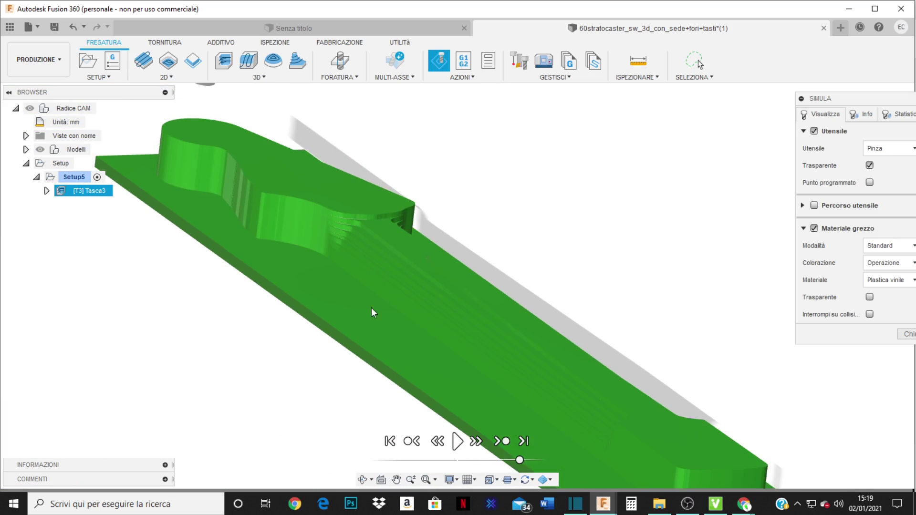
pyautogui.moveTo(373, 313)
pyautogui.keyDown('shift'); pyautogui.mouseDown(button='middle')
pyautogui.moveTo(406, 303)
pyautogui.moveTo(413, 317)
pyautogui.moveTo(368, 303)
pyautogui.mouseUp(button='middle'); pyautogui.keyUp('shift')
pyautogui.scroll(-4, 220, 248)
# Examine the material left around the heel end and along the neck in the simulation, and close the simulation.
pyautogui.scroll(6, 557, 342)
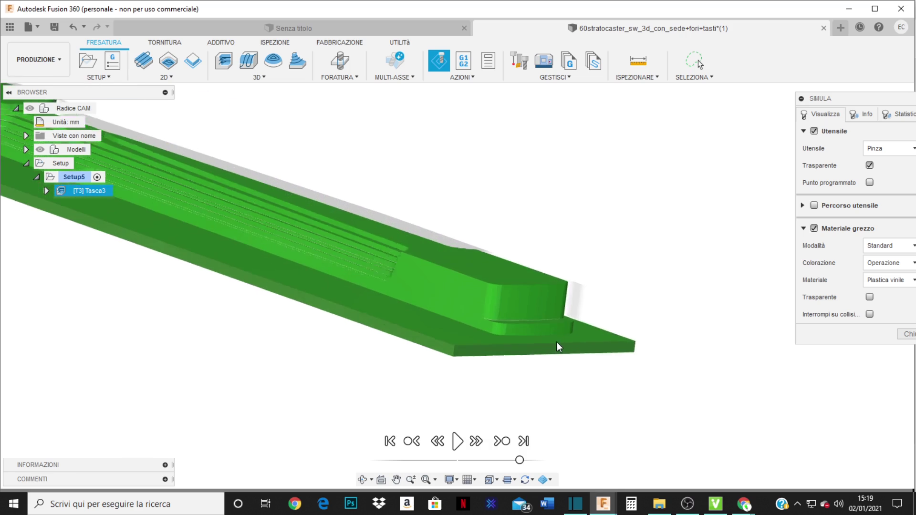
pyautogui.scroll(3, 559, 342)
pyautogui.scroll(-6, 695, 342)
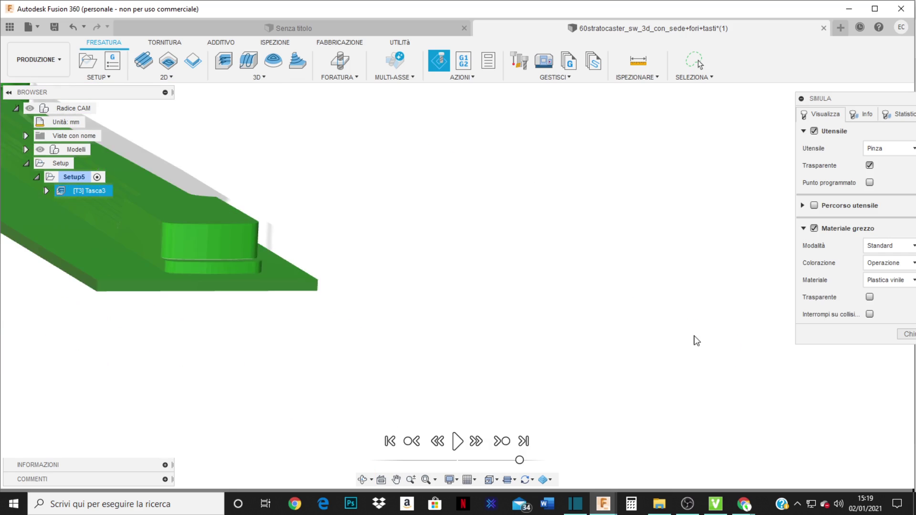
pyautogui.scroll(3, 391, 270)
pyautogui.keyDown('shift'); pyautogui.moveTo(391, 270); pyautogui.dragTo(552, 334, button='middle'); pyautogui.keyUp('shift')
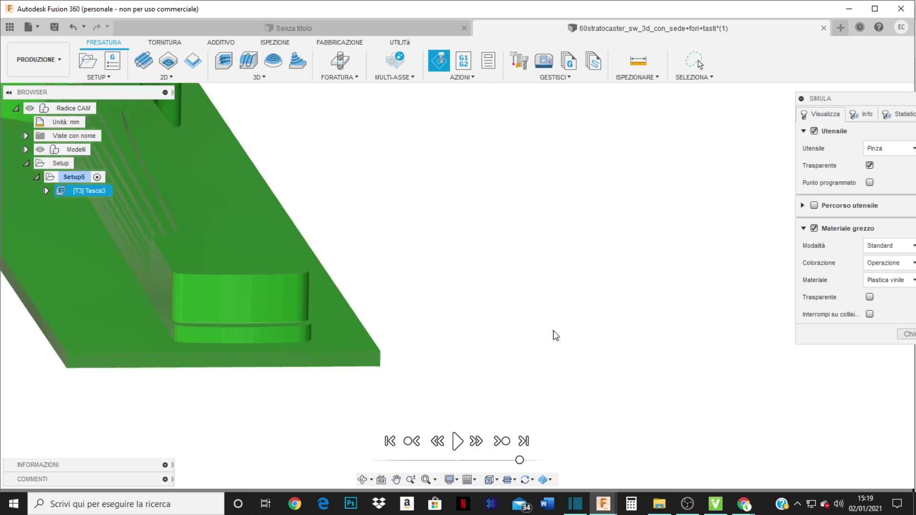
pyautogui.scroll(-4, 604, 340)
pyautogui.scroll(3, 346, 213)
pyautogui.keyDown('shift'); pyautogui.moveTo(346, 213); pyautogui.dragTo(357, 257, button='middle'); pyautogui.keyUp('shift')
pyautogui.scroll(5, 438, 262)
pyautogui.scroll(-3, 420, 255)
pyautogui.scroll(3, 312, 258)
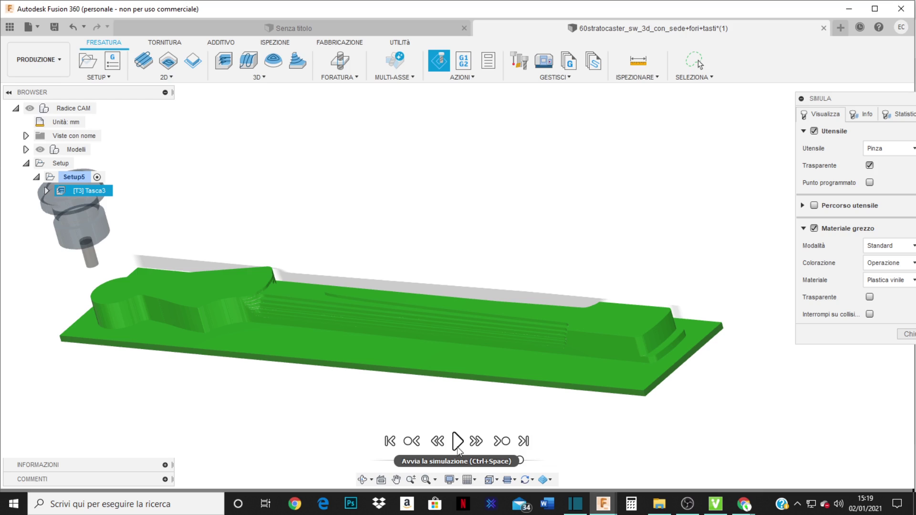
pyautogui.click(906, 336)
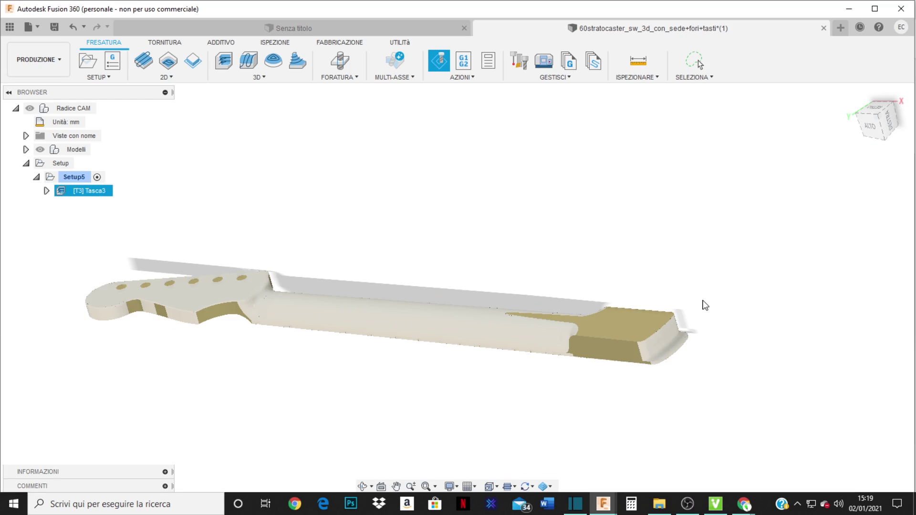
# Create a 3D Horizontal operation with the 12 mm flat endmill and default settings, and generate its toolpath.
pyautogui.keyDown('shift'); pyautogui.moveTo(706, 306); pyautogui.dragTo(392, 223, button='middle'); pyautogui.keyUp('shift')
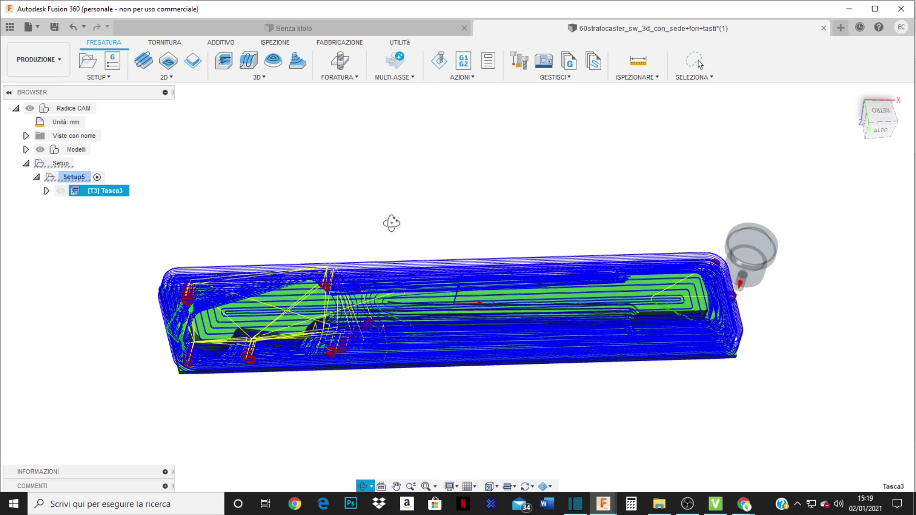
pyautogui.scroll(-5, 830, 311)
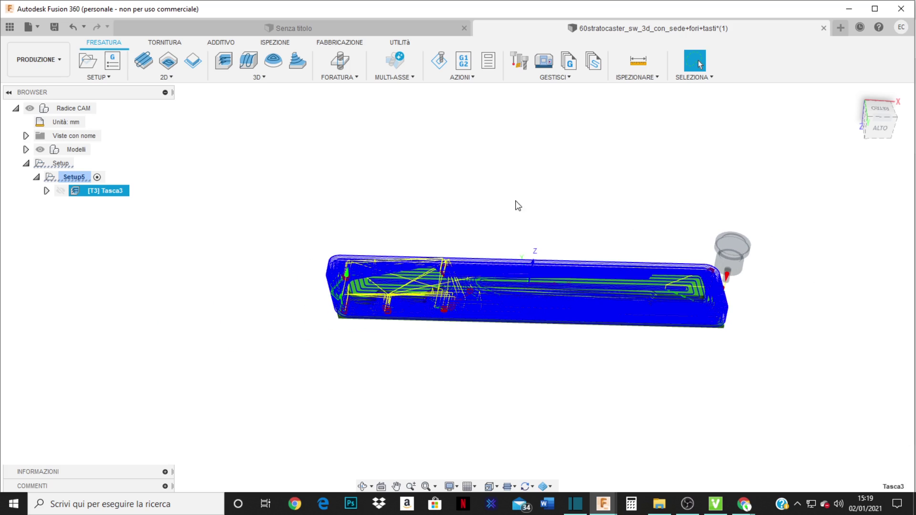
pyautogui.scroll(3, 802, 278)
pyautogui.scroll(2, 802, 278)
pyautogui.keyDown('shift'); pyautogui.moveTo(802, 278); pyautogui.dragTo(790, 315, button='middle'); pyautogui.keyUp('shift')
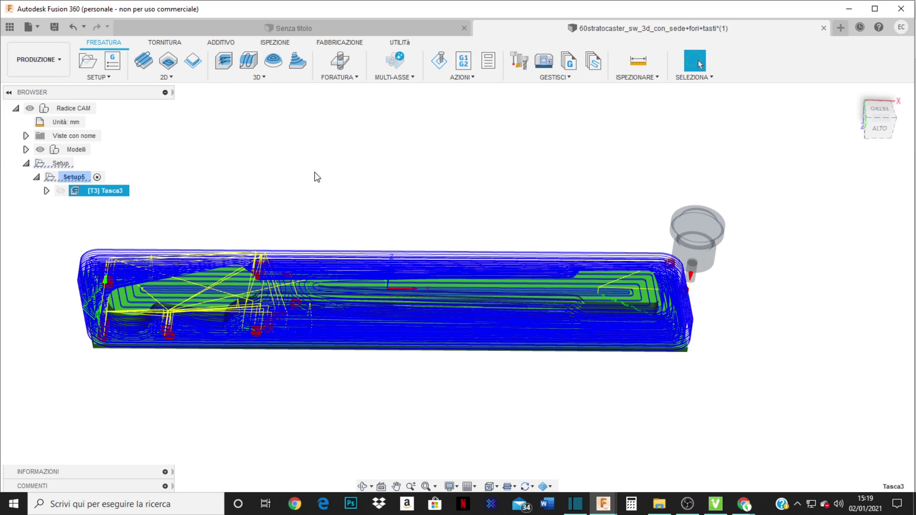
pyautogui.click(262, 78)
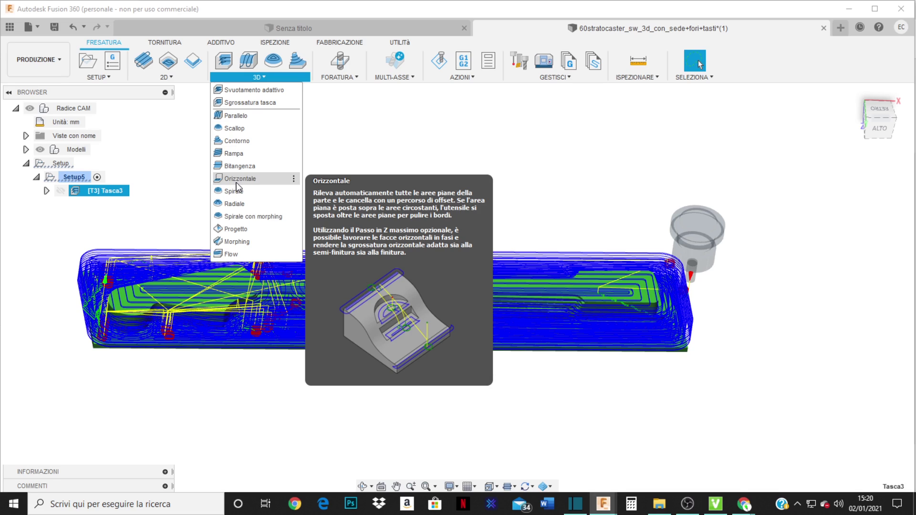
pyautogui.click(238, 180)
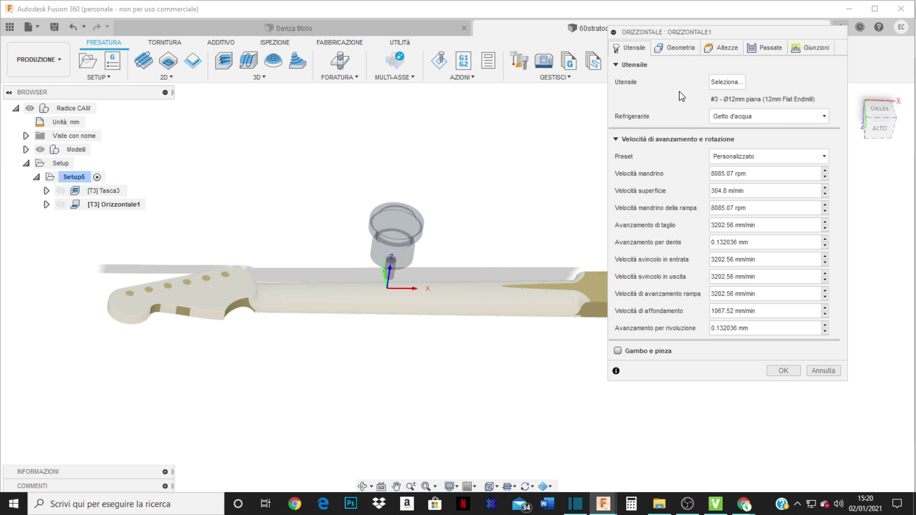
pyautogui.click(778, 371)
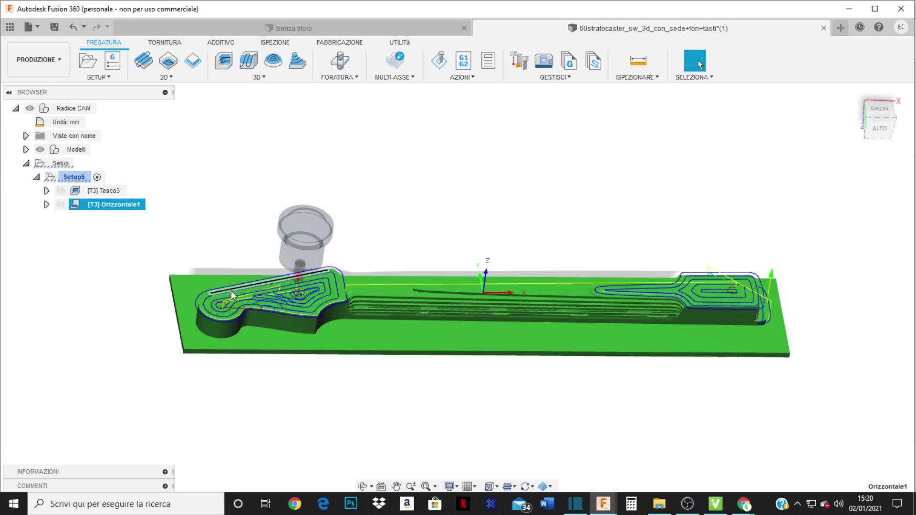
# Examine the horizontal toolpath over the flat face of the headstock from several angles.
pyautogui.scroll(5, 284, 307)
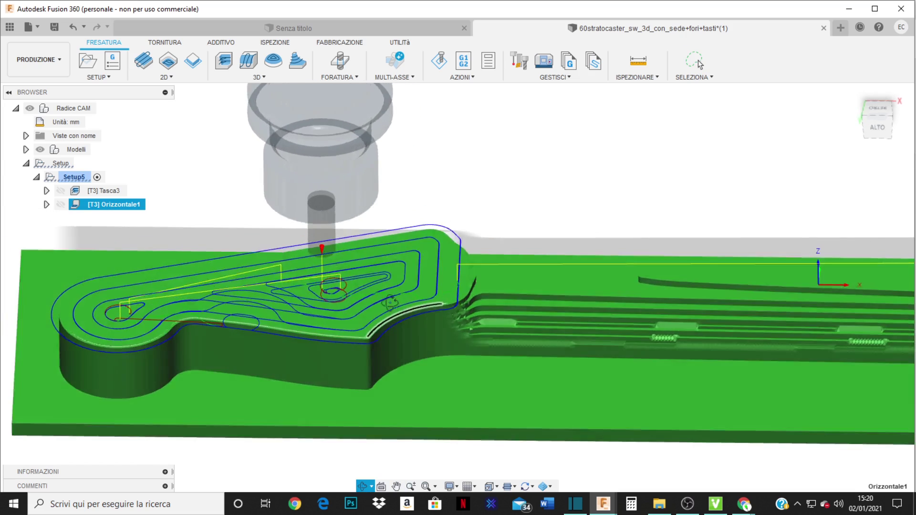
pyautogui.keyDown('shift'); pyautogui.moveTo(390, 302); pyautogui.dragTo(417, 278, button='middle'); pyautogui.keyUp('shift')
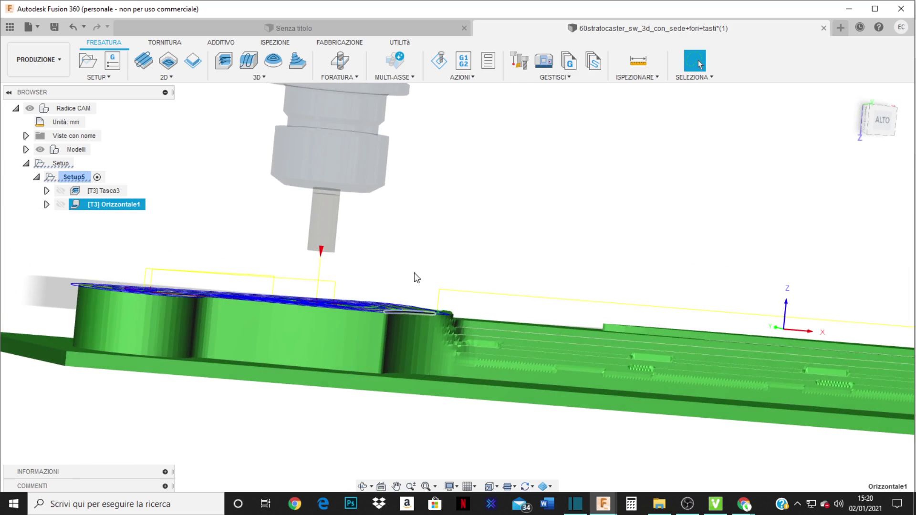
pyautogui.scroll(3, 136, 276)
pyautogui.scroll(3, 237, 313)
pyautogui.keyDown('shift'); pyautogui.moveTo(237, 313); pyautogui.dragTo(264, 287, button='middle'); pyautogui.keyUp('shift')
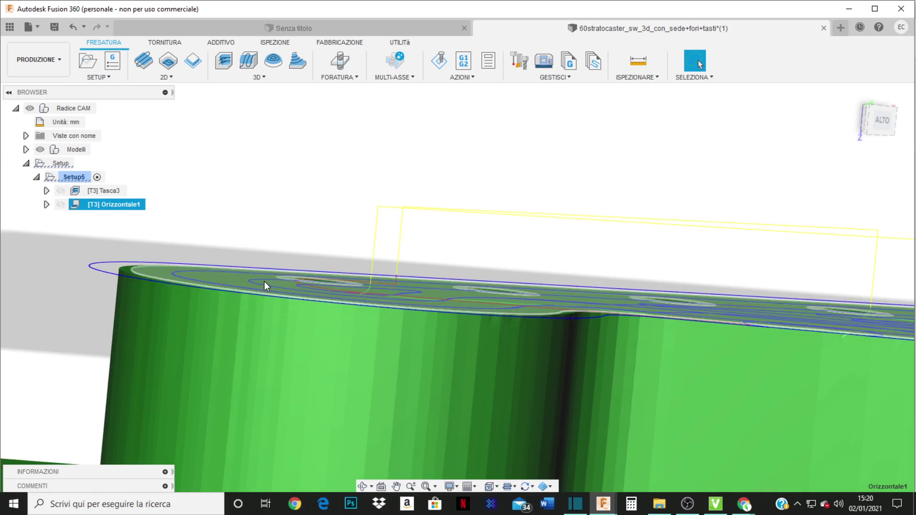
pyautogui.scroll(-10, 264, 284)
pyautogui.keyDown('shift'); pyautogui.moveTo(395, 266); pyautogui.dragTo(398, 307, button='middle'); pyautogui.keyUp('shift')
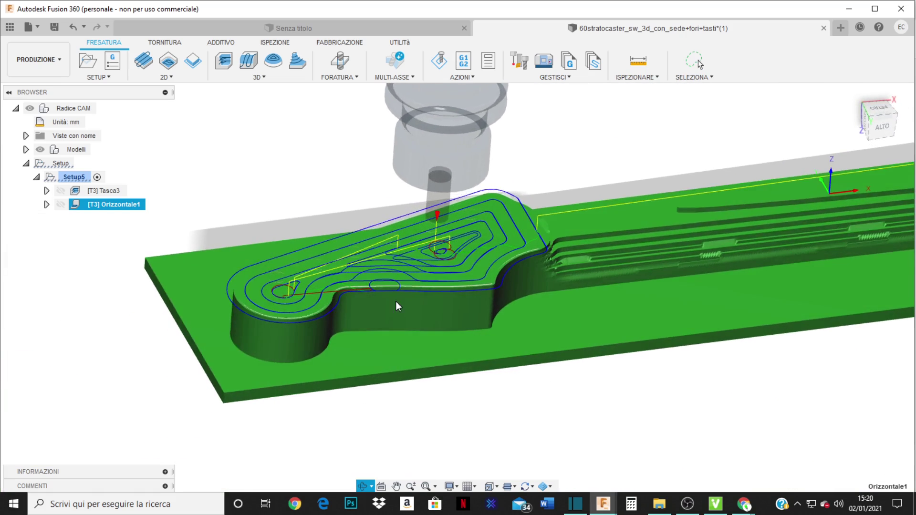
pyautogui.scroll(-5, 245, 271)
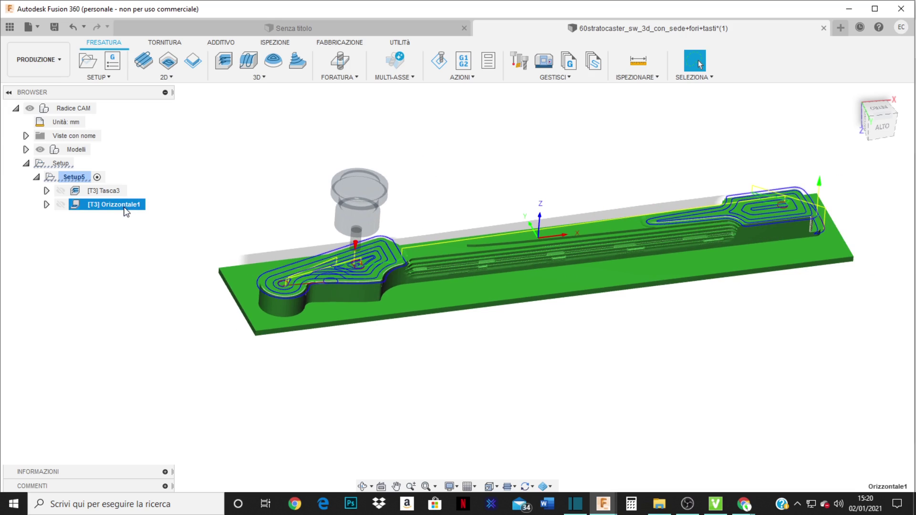
# Simulate the horizontal operation on the roughed stock.
pyautogui.rightClick(126, 208)
pyautogui.click(149, 77)
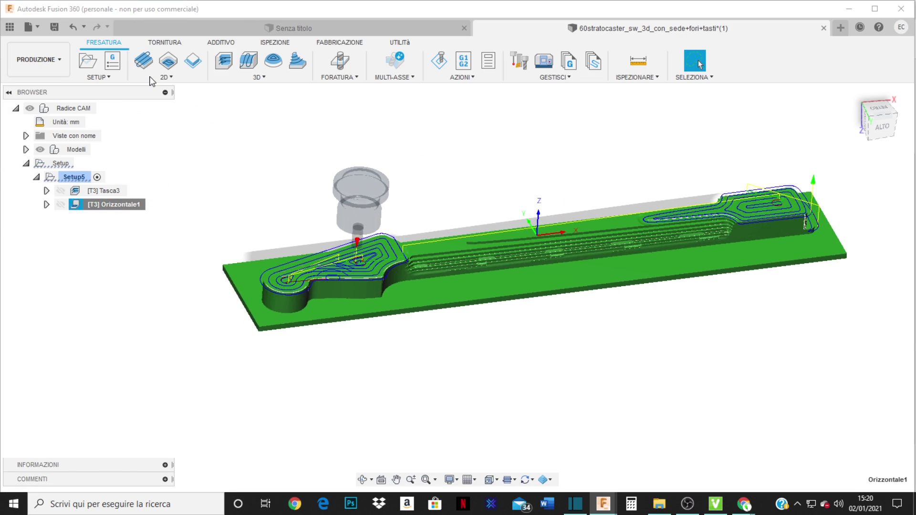
pyautogui.click(456, 441)
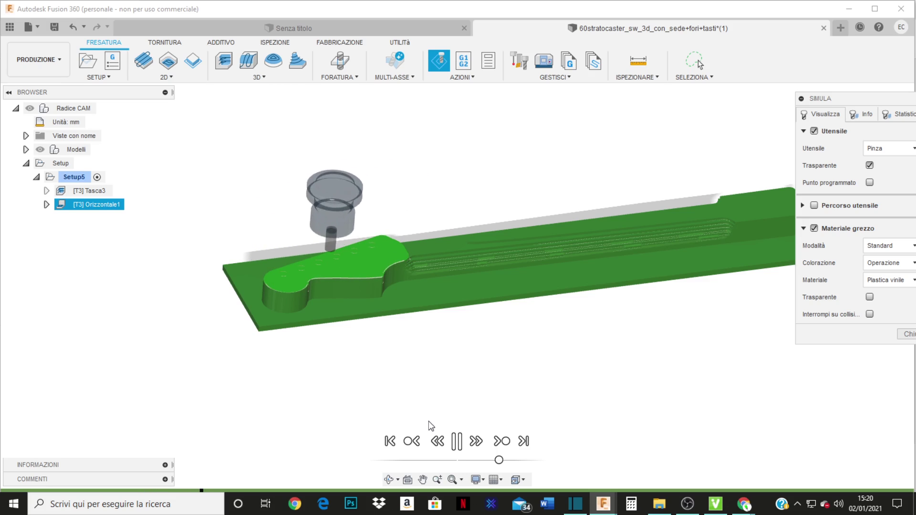
# Run the horizontal simulation at maximum speed, examine the machined faces at the headstock and heel, and close the simulation.
pyautogui.scroll(-3, 286, 364)
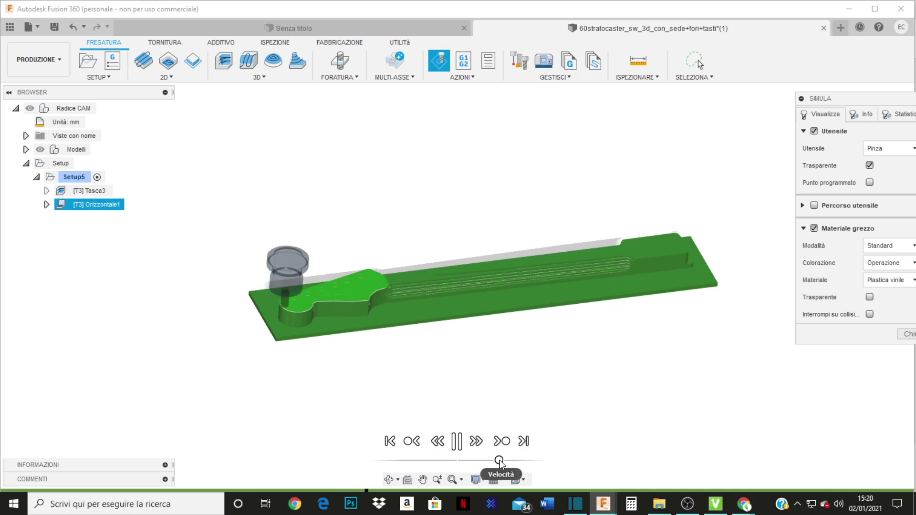
pyautogui.moveTo(500, 460); pyautogui.dragTo(541, 463)
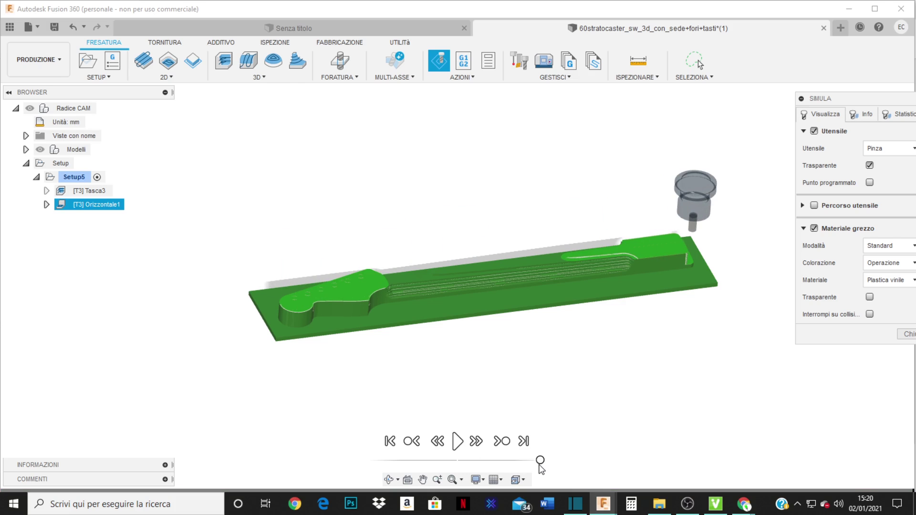
pyautogui.keyDown('shift'); pyautogui.moveTo(489, 389); pyautogui.dragTo(443, 398, button='middle'); pyautogui.keyUp('shift')
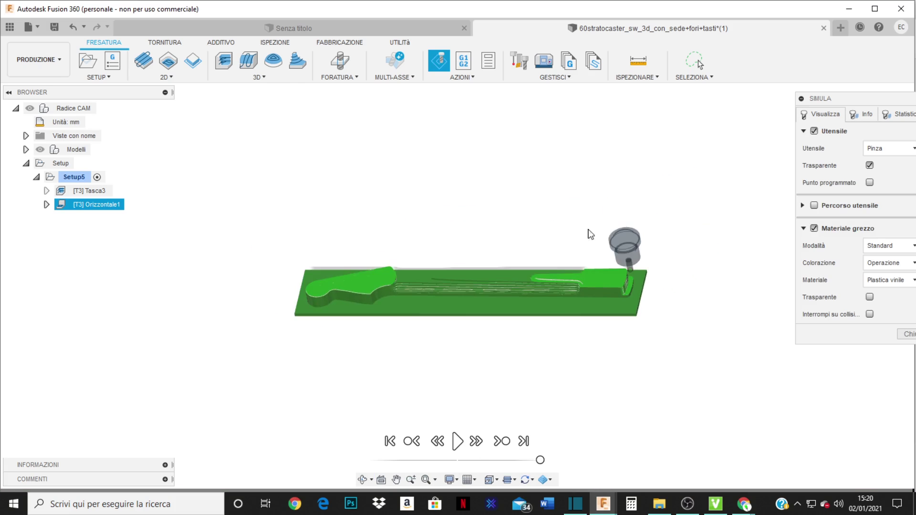
pyautogui.scroll(5, 624, 313)
pyautogui.moveTo(593, 313)
pyautogui.keyDown('shift'); pyautogui.mouseDown(button='middle')
pyautogui.moveTo(542, 342)
pyautogui.moveTo(595, 317)
pyautogui.mouseUp(button='middle'); pyautogui.keyUp('shift')
pyautogui.scroll(-3, 579, 317)
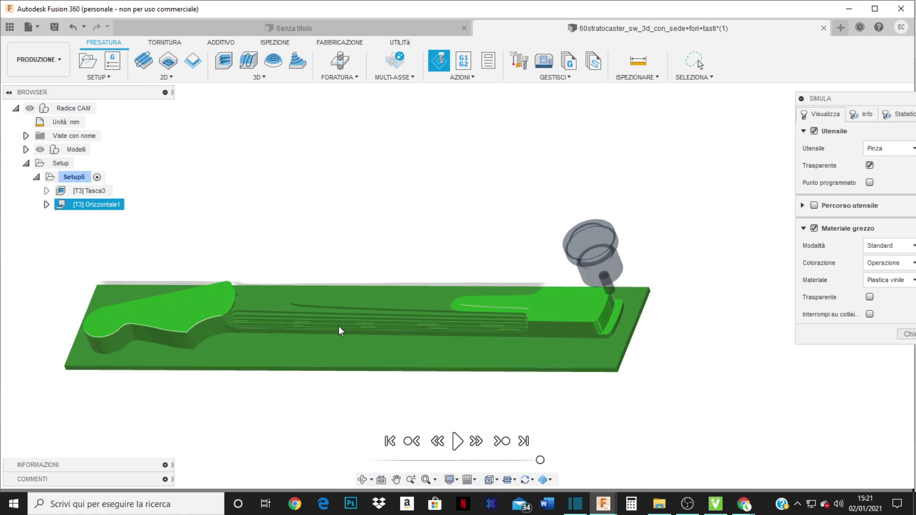
pyautogui.keyDown('shift'); pyautogui.moveTo(340, 331); pyautogui.dragTo(574, 347, button='middle'); pyautogui.keyUp('shift')
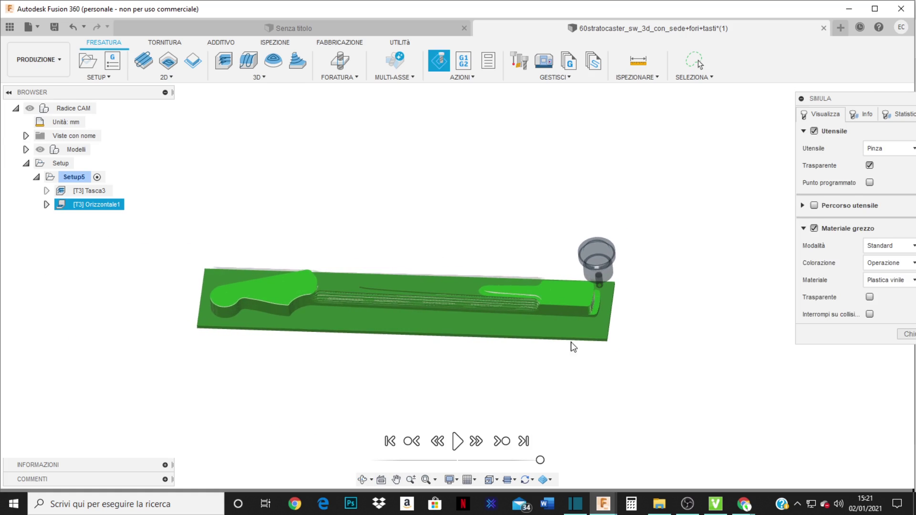
pyautogui.click(905, 335)
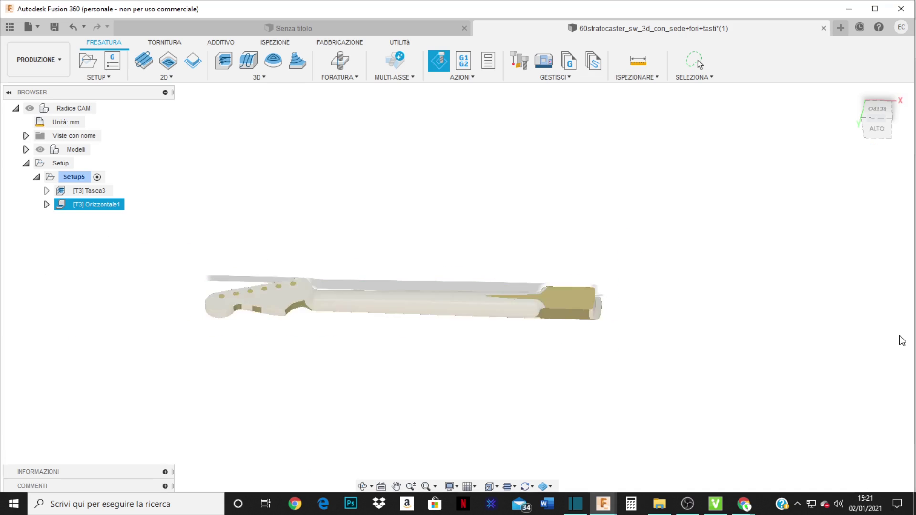
# Reopen the horizontal operation's settings and check its height planes against the neck's side profile, especially the bottom height at the heel.
pyautogui.doubleClick(75, 208)
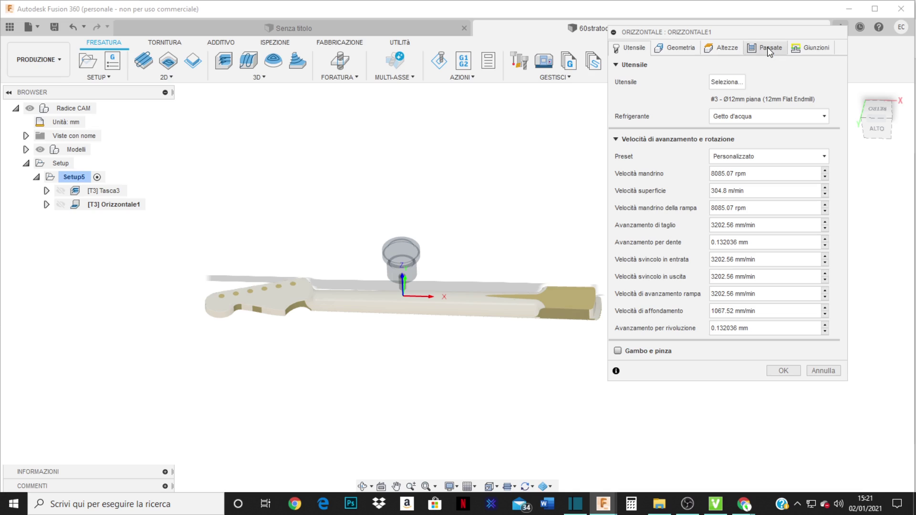
pyautogui.click(725, 50)
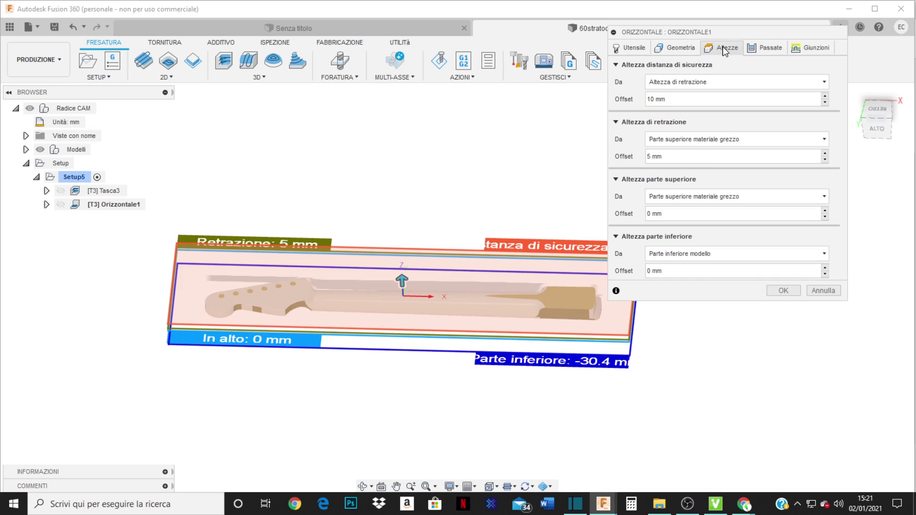
pyautogui.click(878, 127)
pyautogui.scroll(5, 525, 306)
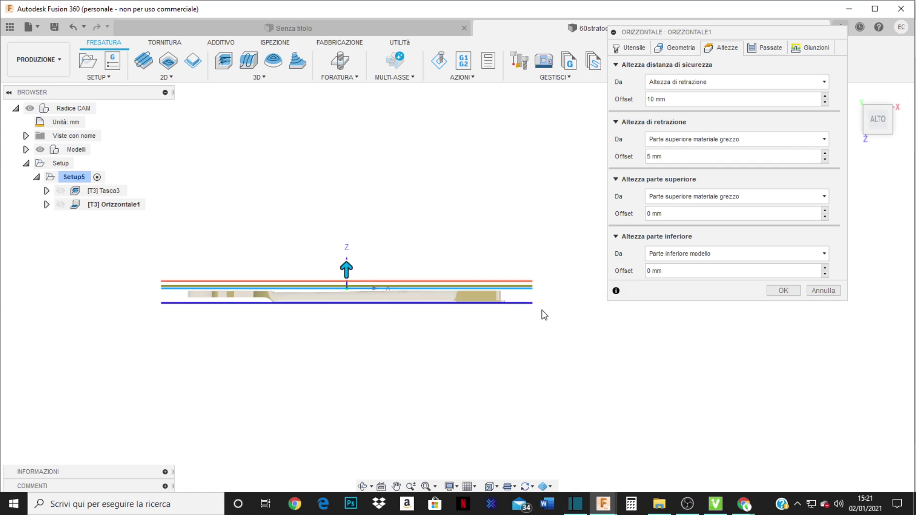
pyautogui.scroll(3, 401, 314)
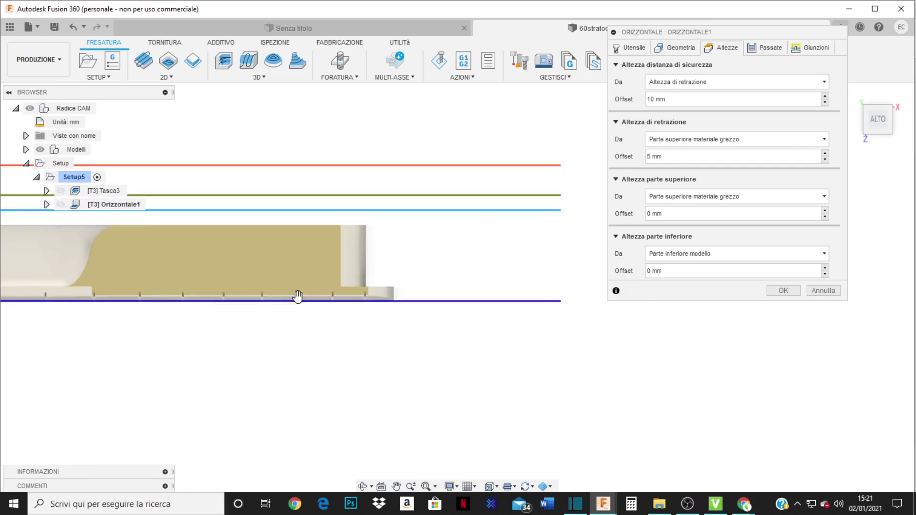
pyautogui.scroll(-2, 297, 297)
pyautogui.scroll(2, 317, 297)
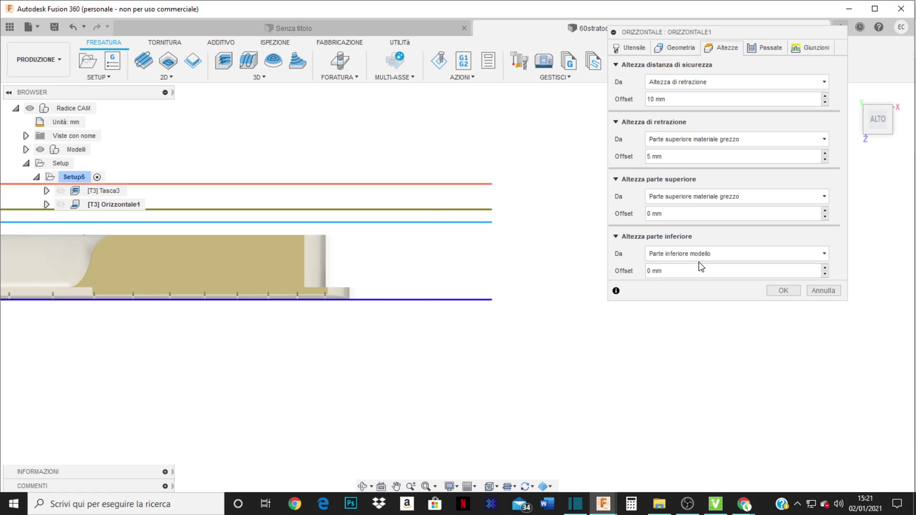
pyautogui.scroll(-5, 525, 299)
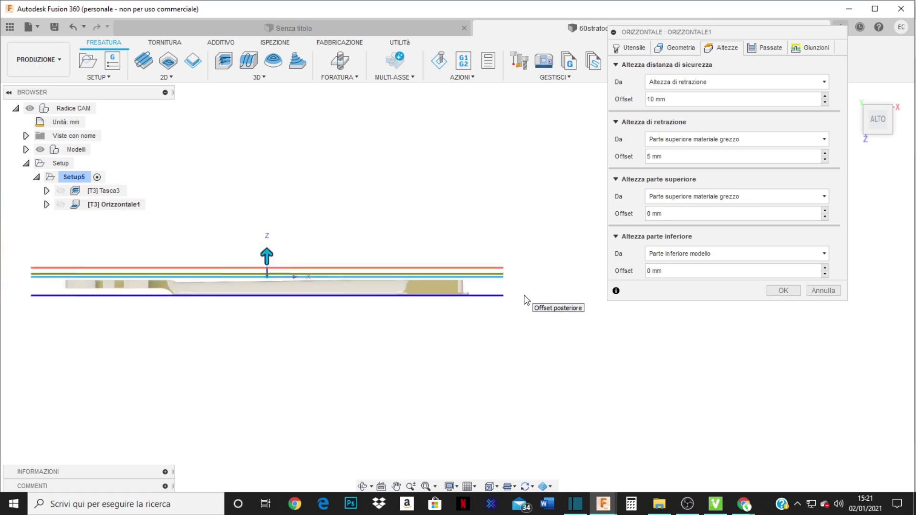
pyautogui.scroll(2, 359, 296)
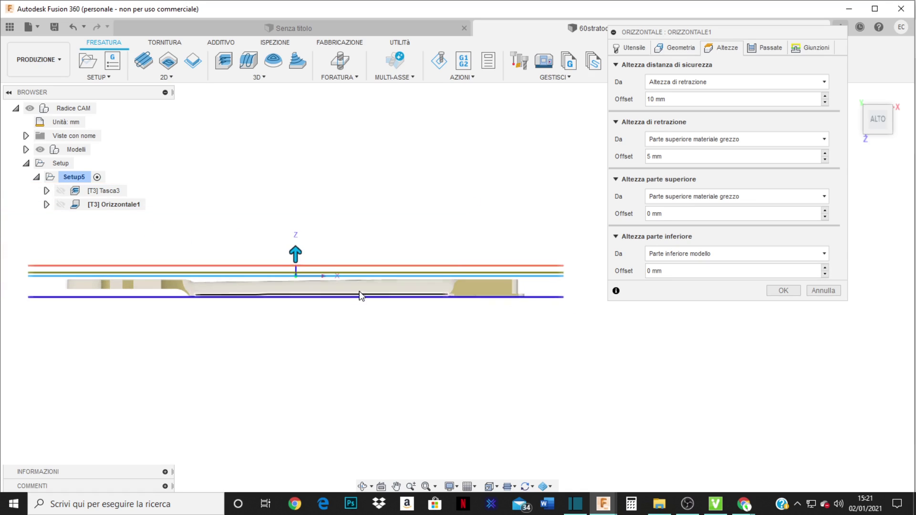
# Review the horizontal operation's passes, linking and geometry settings, and close them without changes.
pyautogui.click(771, 48)
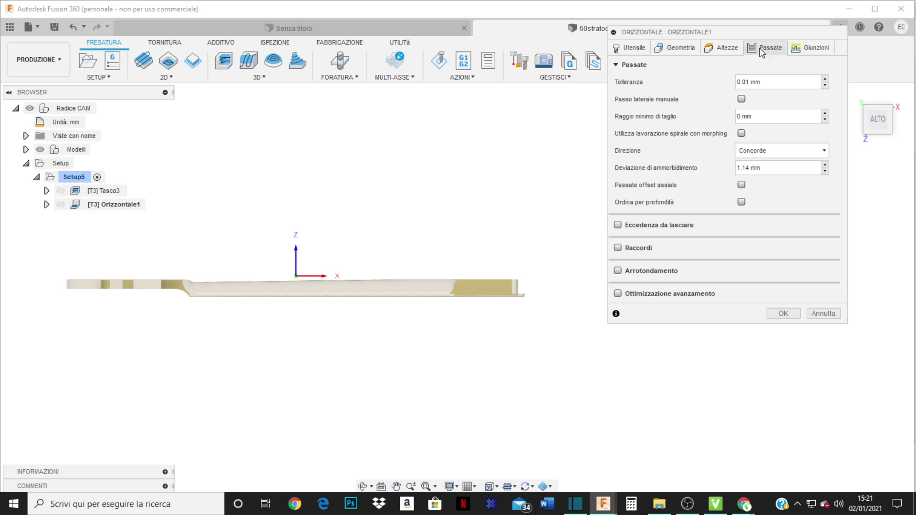
pyautogui.click(810, 50)
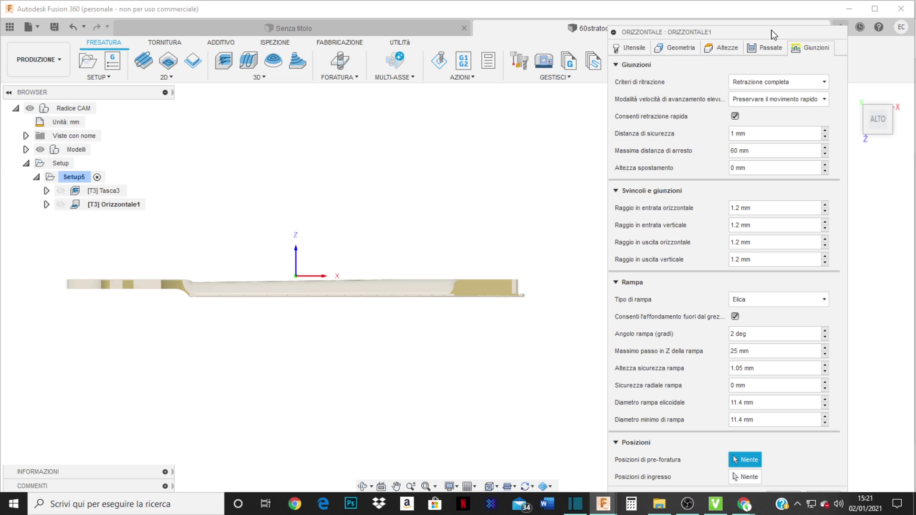
pyautogui.moveTo(772, 30); pyautogui.dragTo(766, 16)
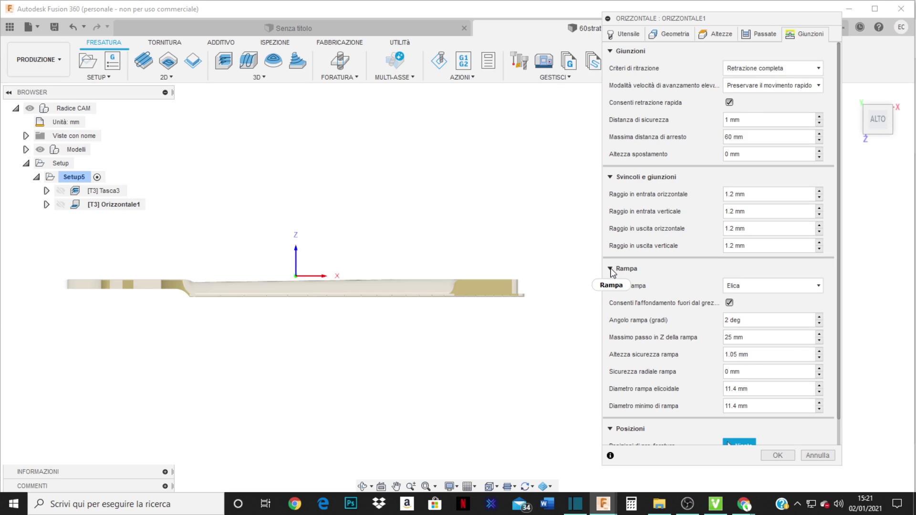
pyautogui.scroll(-1, 709, 334)
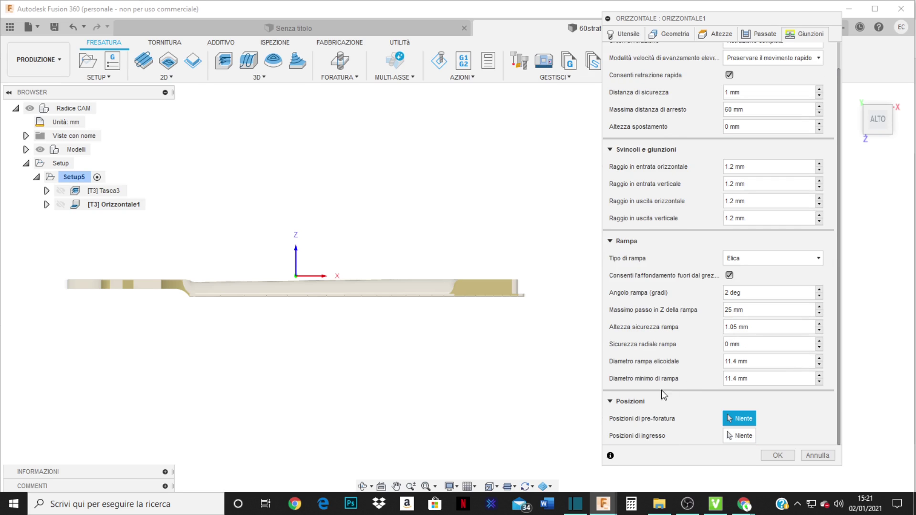
pyautogui.scroll(1, 686, 369)
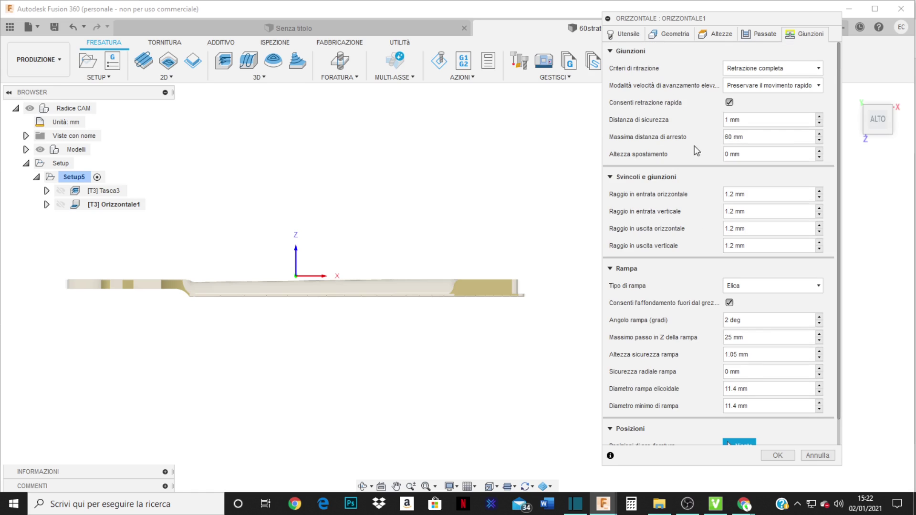
pyautogui.click(718, 36)
pyautogui.click(672, 36)
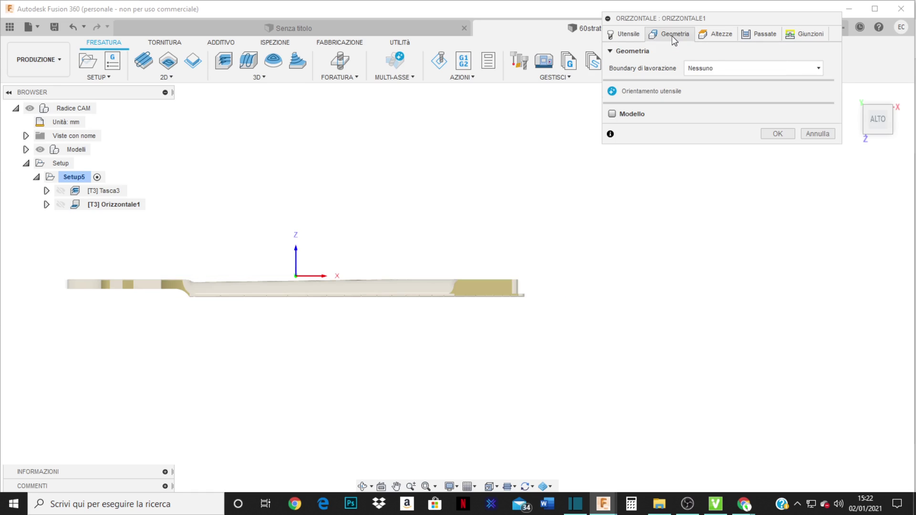
pyautogui.click(765, 37)
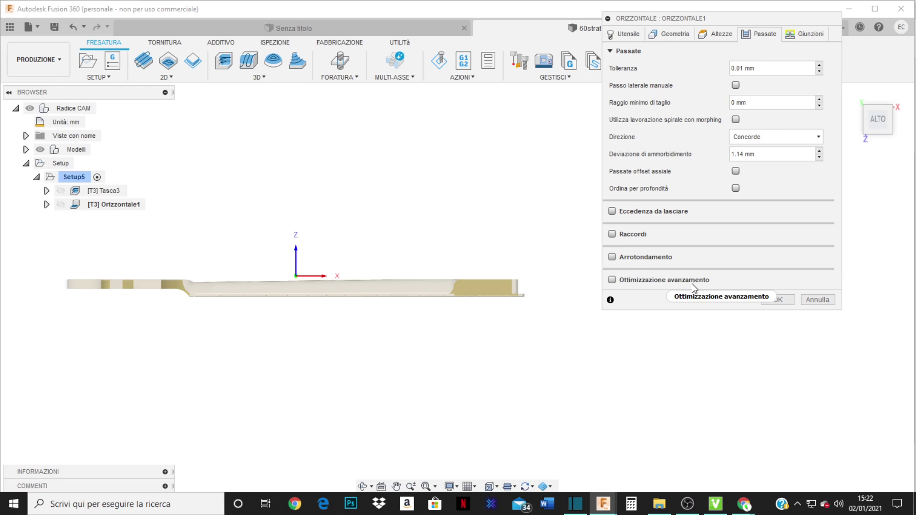
pyautogui.click(806, 33)
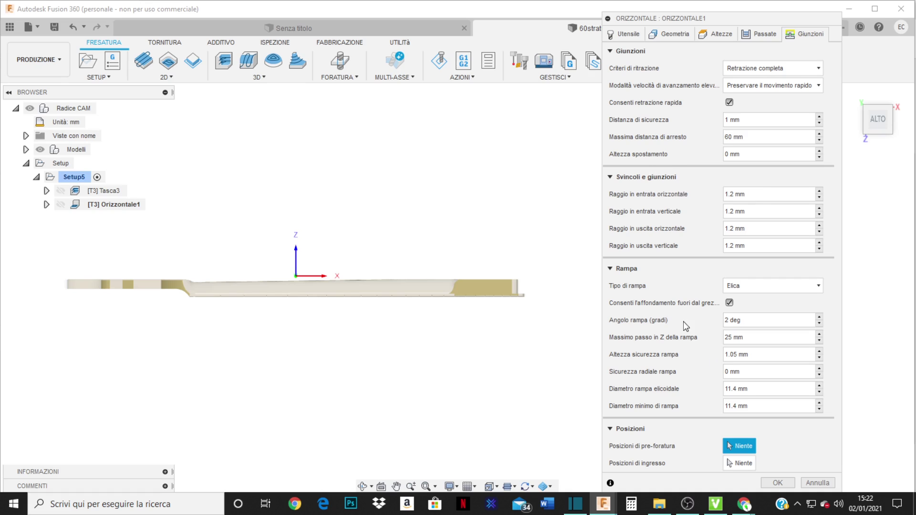
pyautogui.click(819, 484)
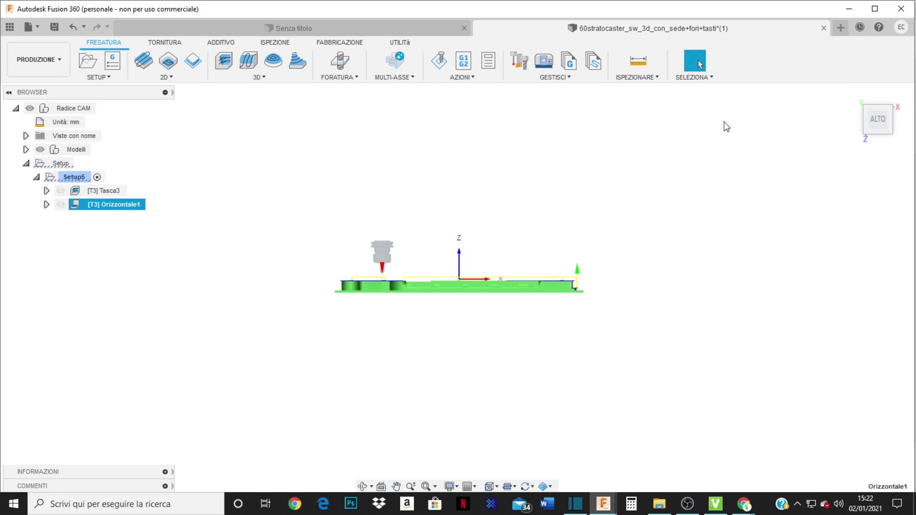
# Examine the horizontal toolpath on the back of the neck, and show the neck inside the setup's stock.
pyautogui.click(852, 94)
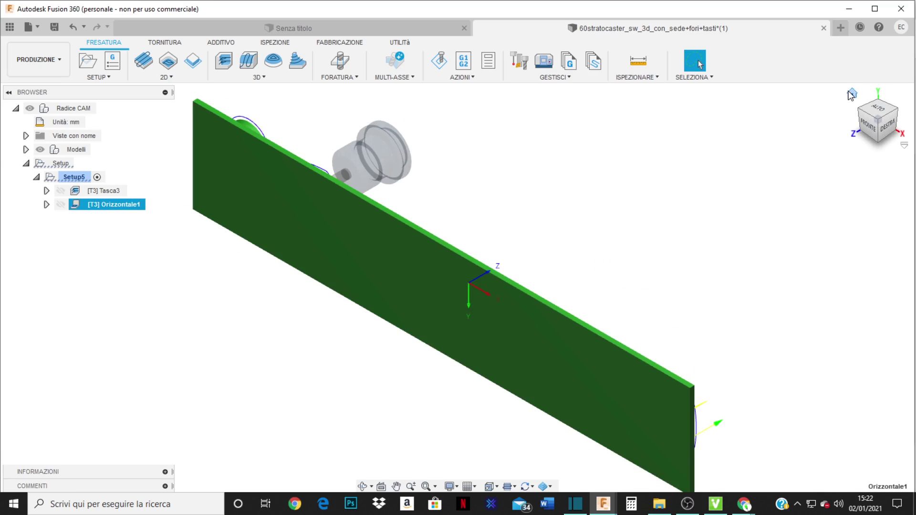
pyautogui.click(878, 120)
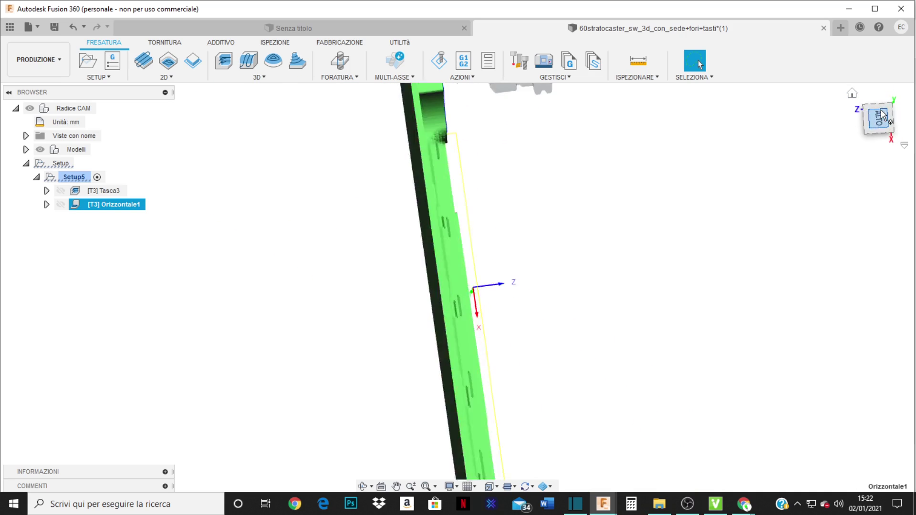
pyautogui.click(859, 119)
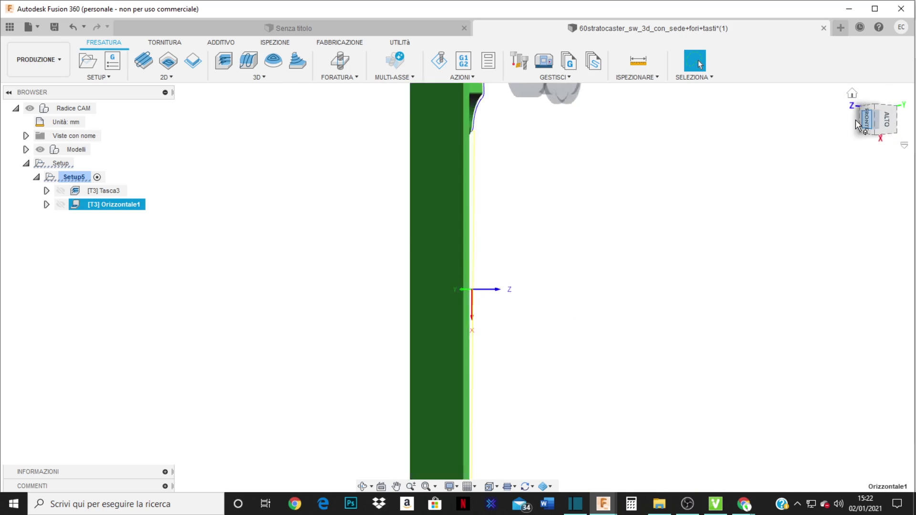
pyautogui.click(860, 119)
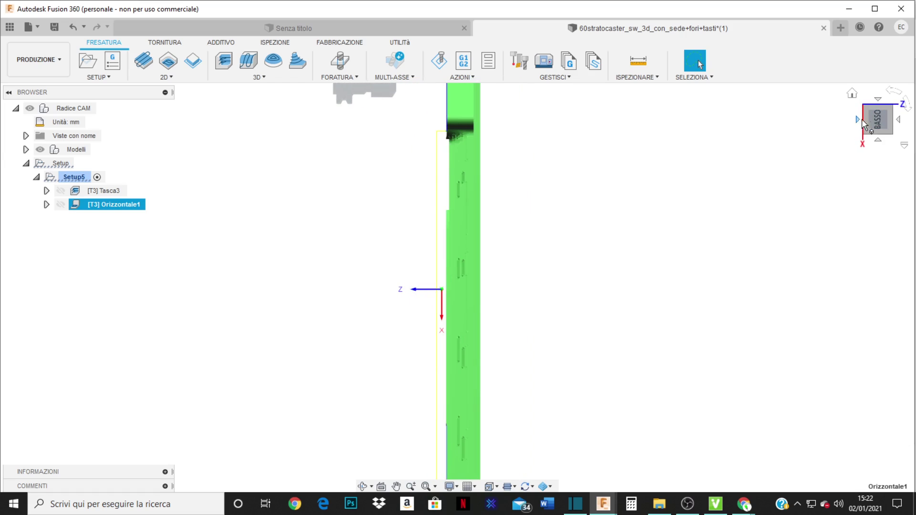
pyautogui.click(887, 137)
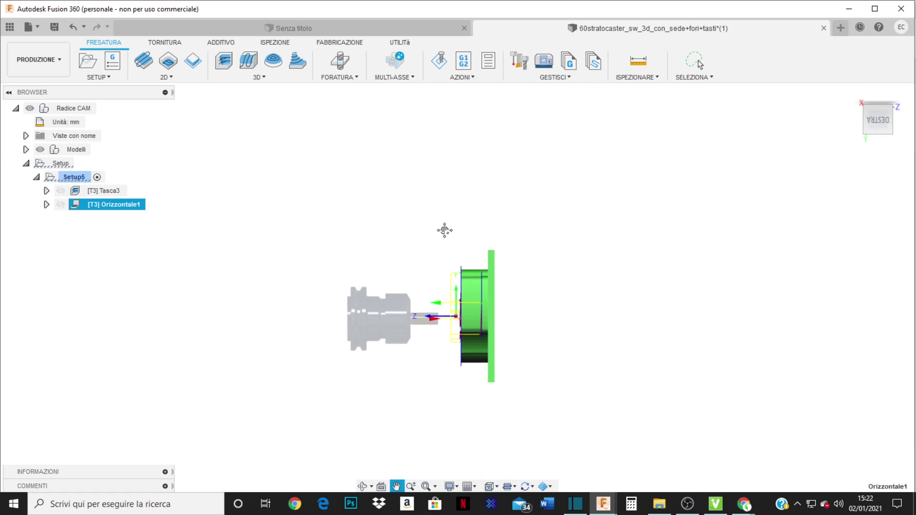
pyautogui.keyDown('shift'); pyautogui.moveTo(428, 283); pyautogui.dragTo(525, 251, button='middle'); pyautogui.keyUp('shift')
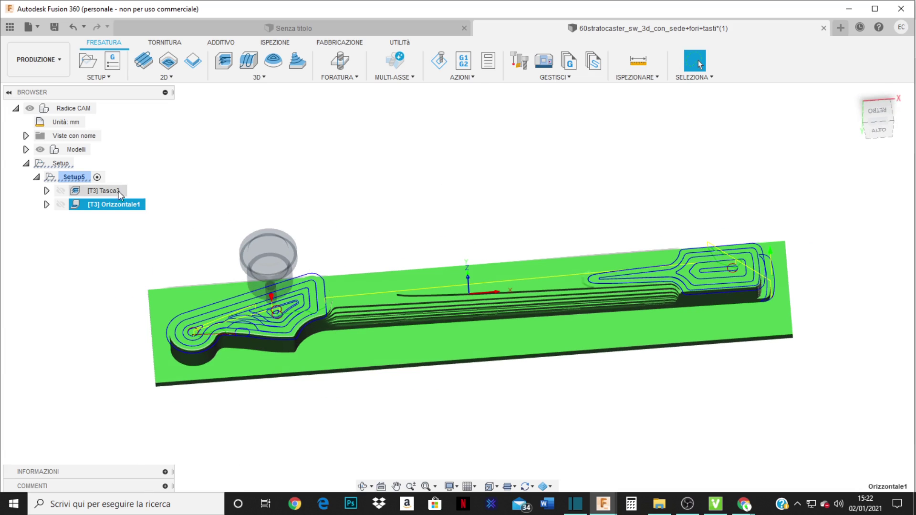
pyautogui.click(74, 177)
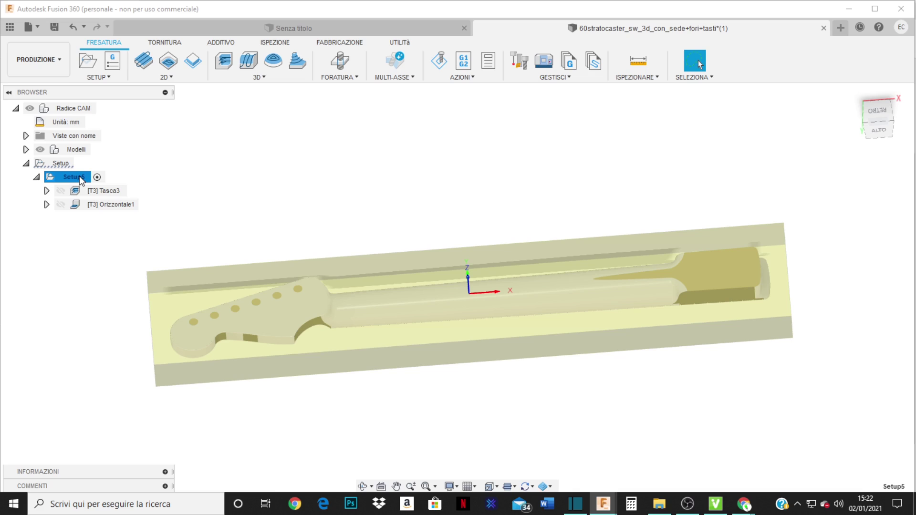
pyautogui.moveTo(455, 225); pyautogui.dragTo(469, 200, button='middle')
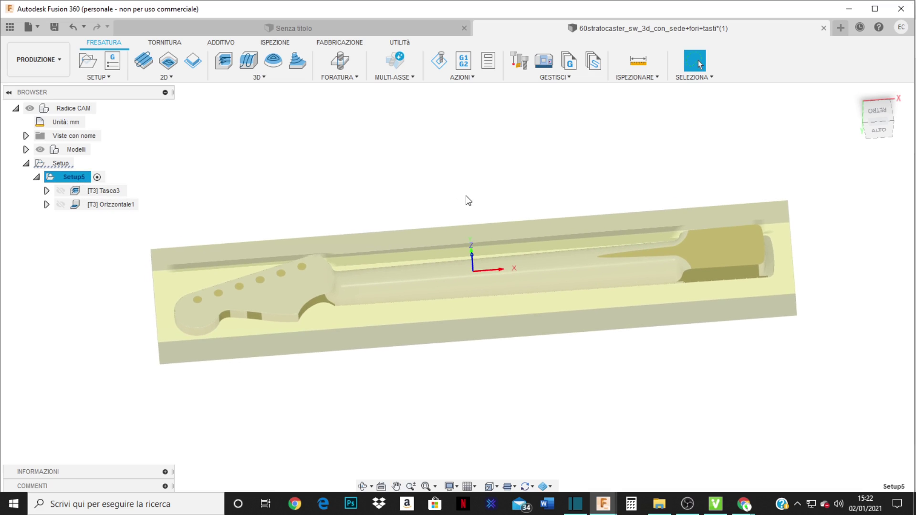
# Start a 3D Contour operation in the setup and assign the 8 mm flat endmill as its tool.
pyautogui.click(261, 77)
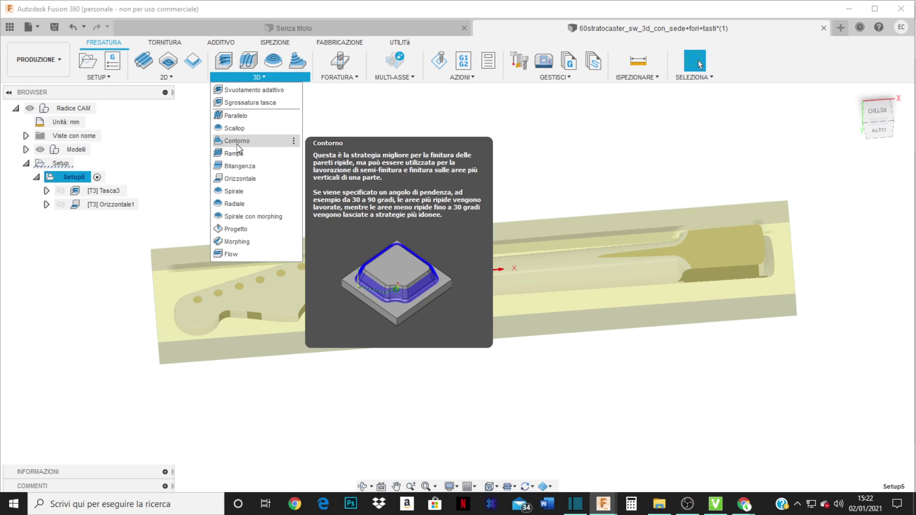
pyautogui.click(237, 142)
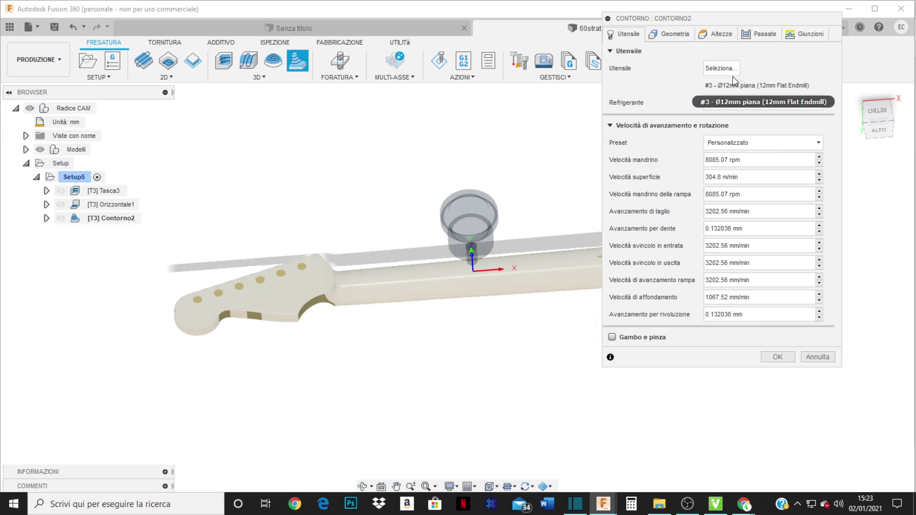
pyautogui.click(714, 67)
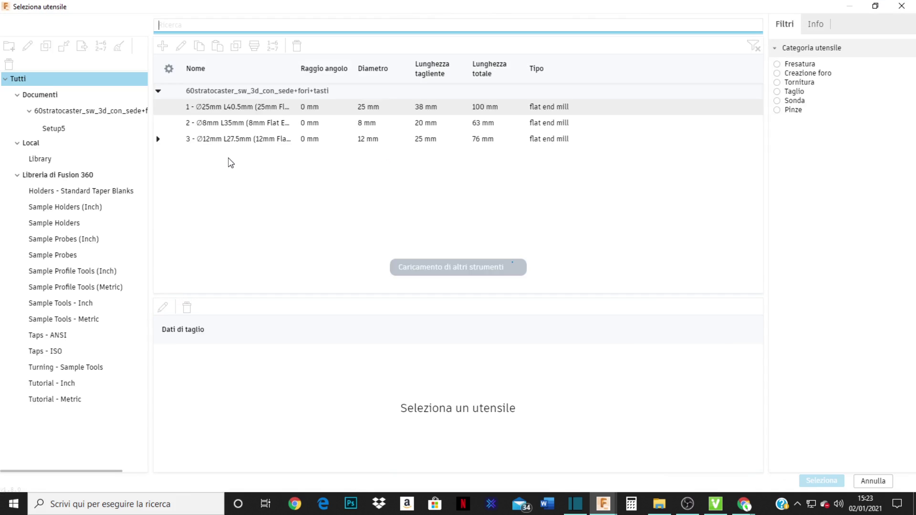
pyautogui.click(360, 124)
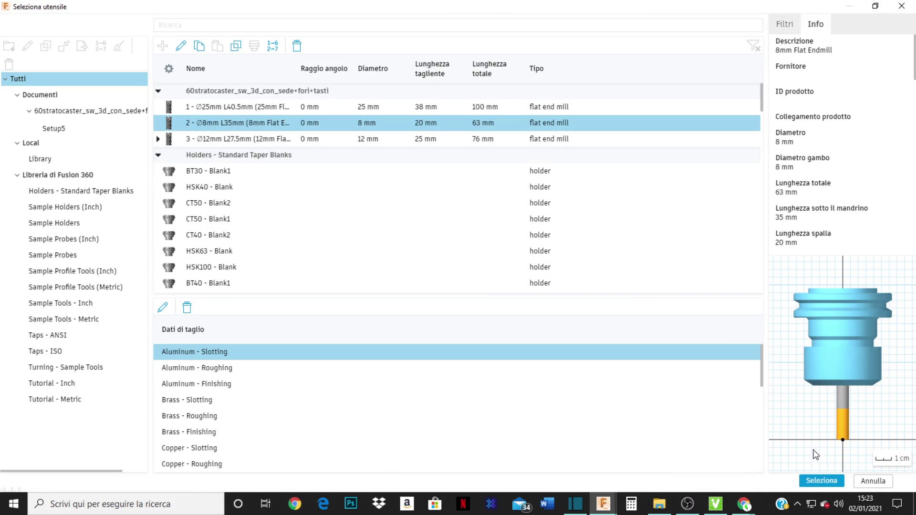
pyautogui.click(822, 480)
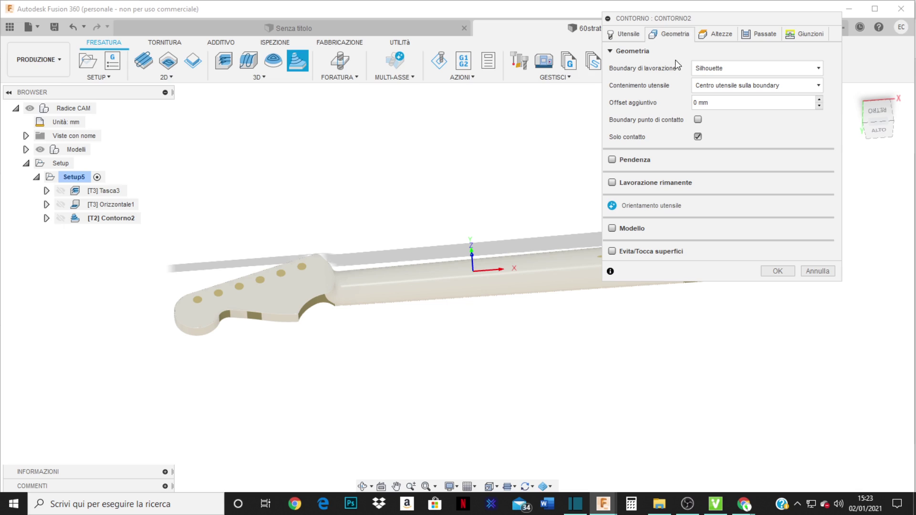
# Keep the silhouette machining boundary with the tool centre on the boundary, and set the additional offset to 10 mm.
pyautogui.click(703, 71)
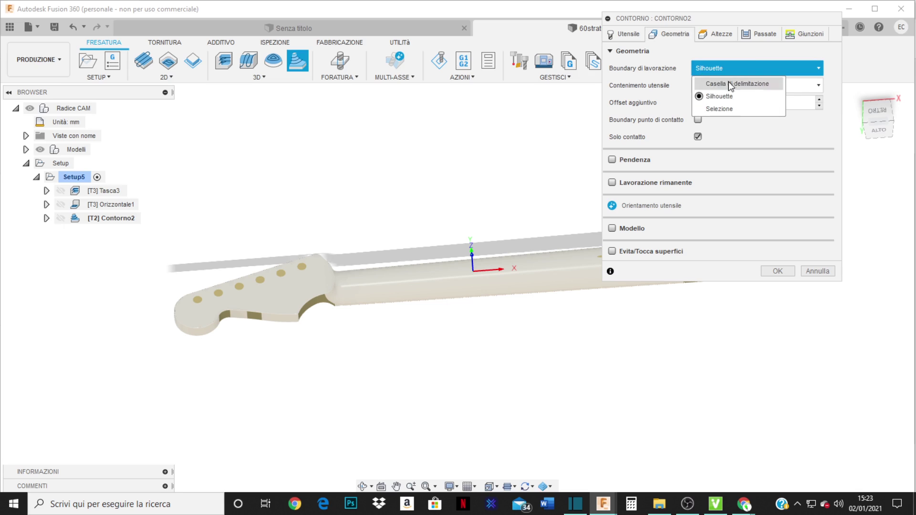
pyautogui.click(721, 97)
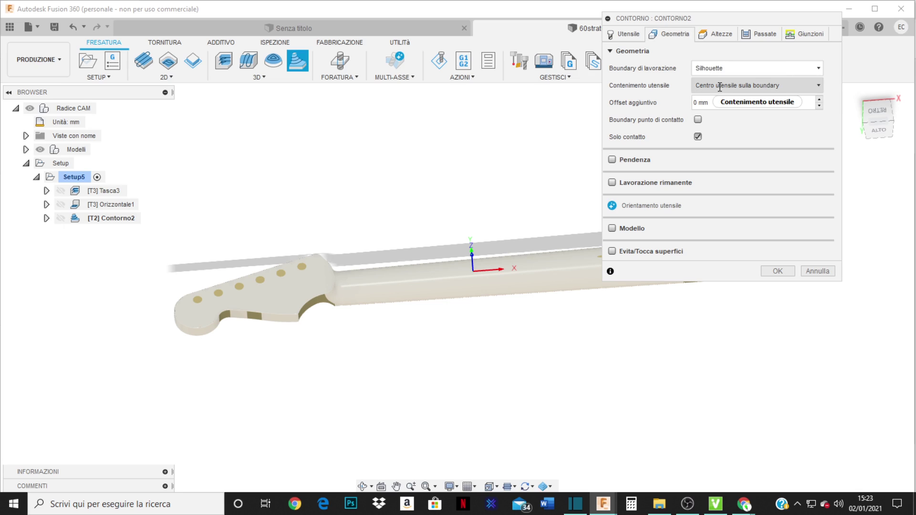
pyautogui.click(818, 84)
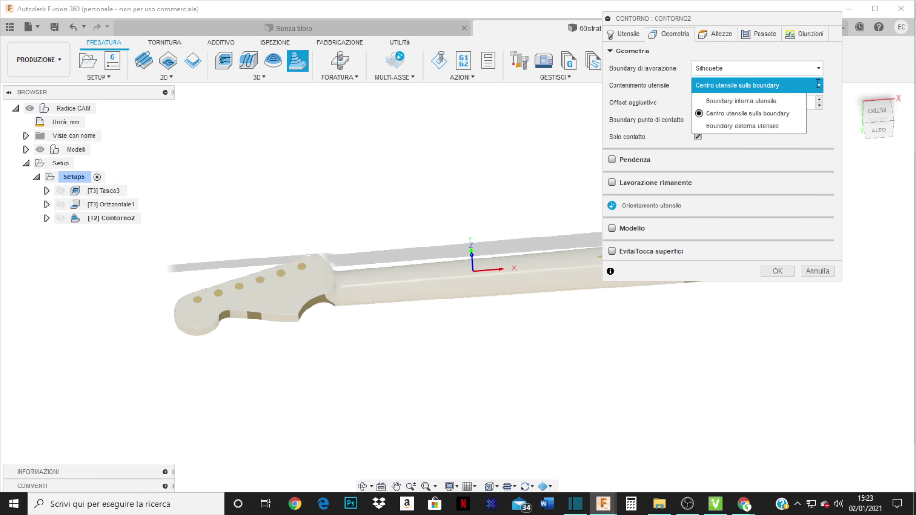
pyautogui.click(732, 113)
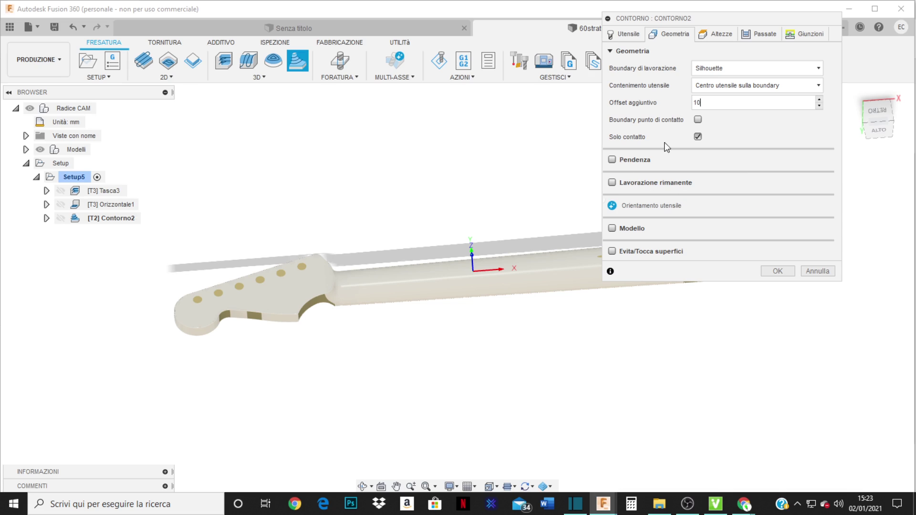
# Check the height planes against the neck's side profile and set the bottom height offset to -2 mm from the model bottom.
pyautogui.click(719, 34)
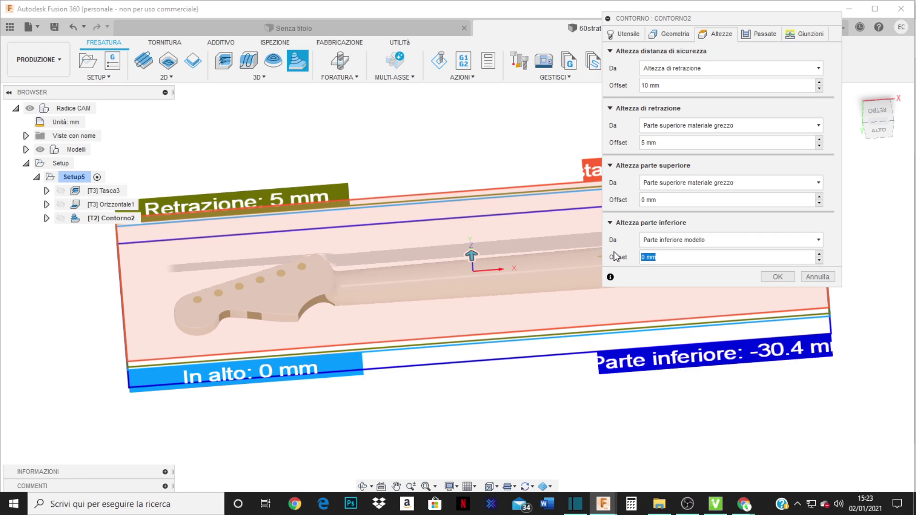
pyautogui.click(879, 130)
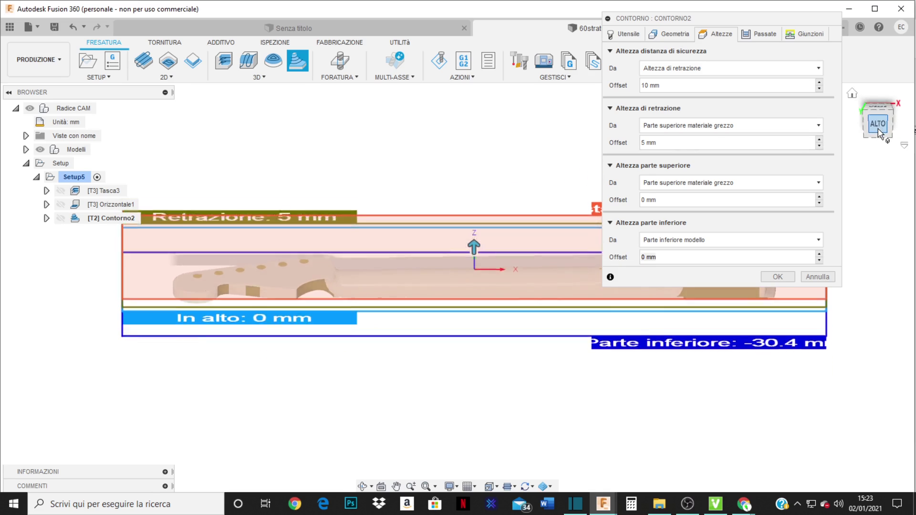
pyautogui.scroll(-4, 209, 249)
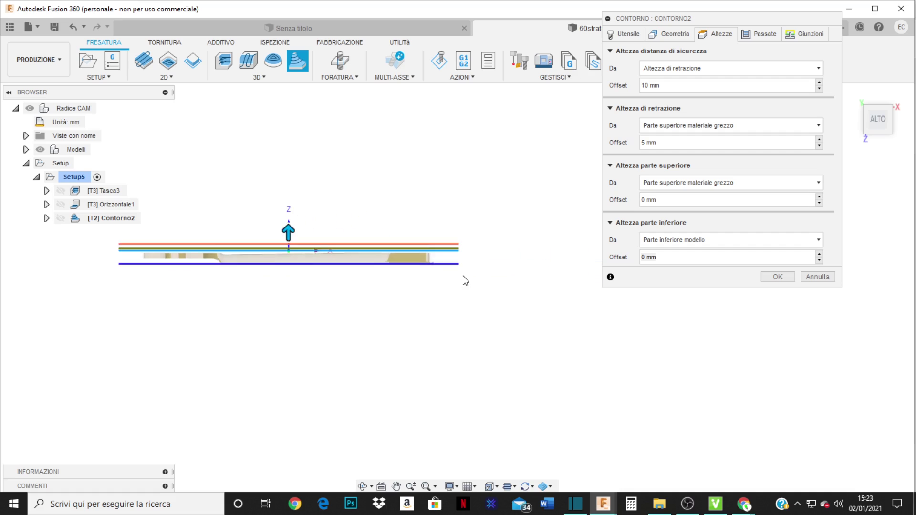
pyautogui.scroll(5, 496, 253)
pyautogui.scroll(2, 428, 240)
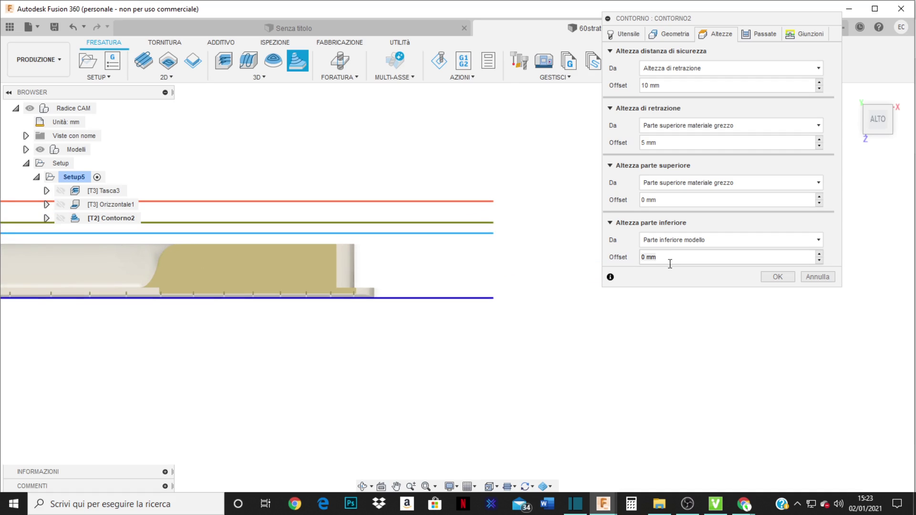
pyautogui.moveTo(697, 261); pyautogui.dragTo(618, 254)
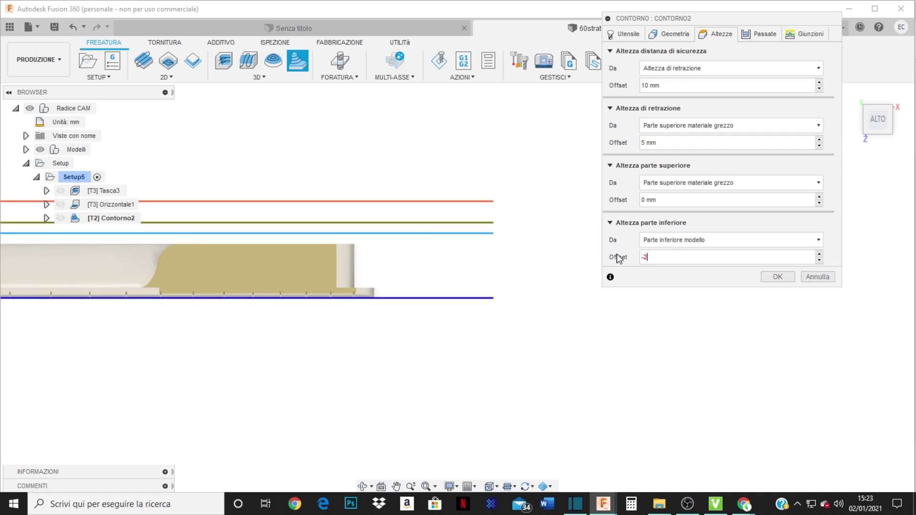
pyautogui.write('-2')
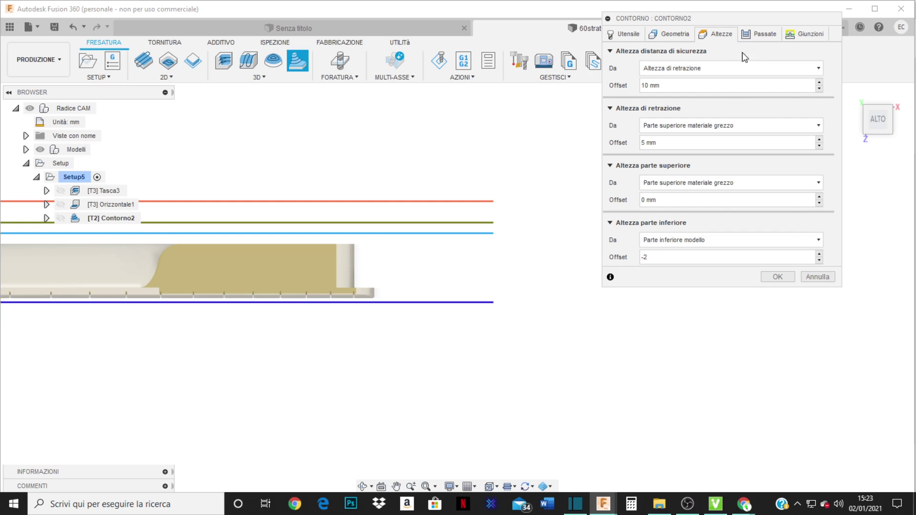
# Enable stock to leave, set the maximum stepdown to 3 mm, and confirm the contour operation to generate its toolpath.
pyautogui.click(764, 34)
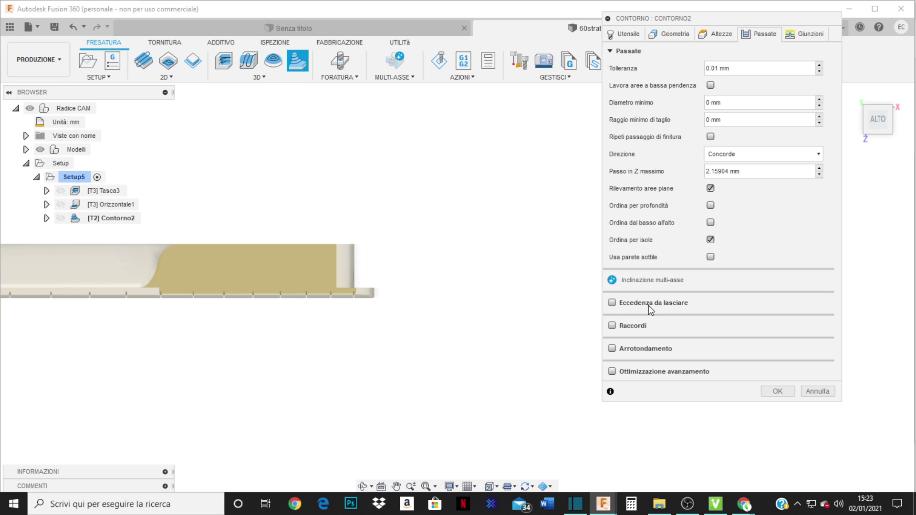
pyautogui.click(613, 303)
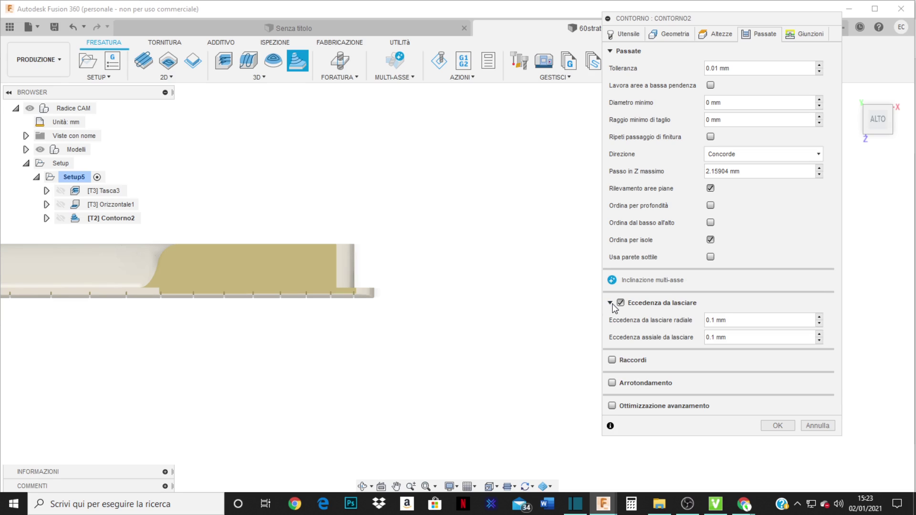
pyautogui.click(611, 303)
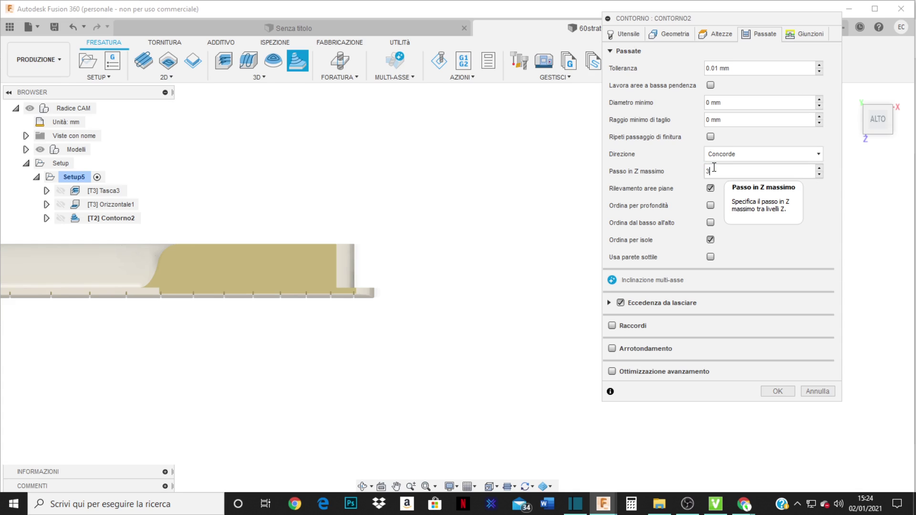
pyautogui.click(776, 392)
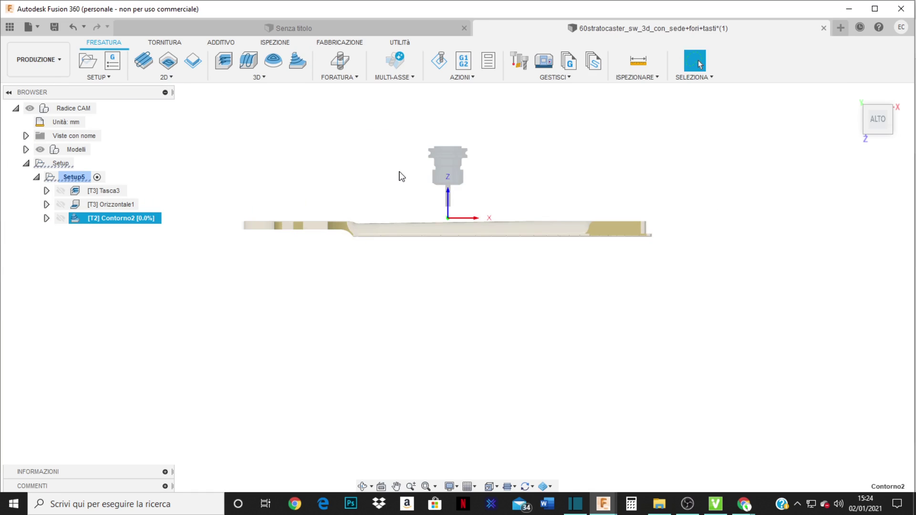
# Examine the contour toolpath's depth levels at the heel in side view and its passes around the whole neck.
pyautogui.scroll(2, 402, 177)
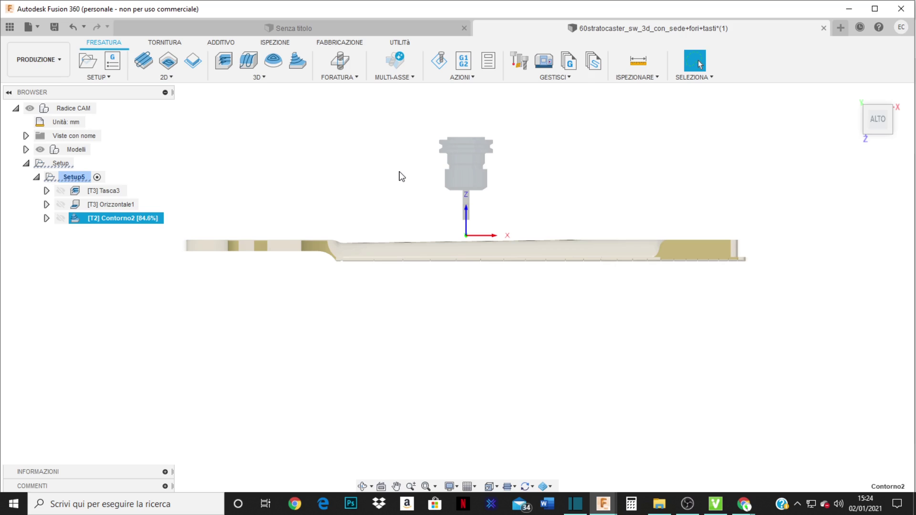
pyautogui.scroll(-1, 248, 275)
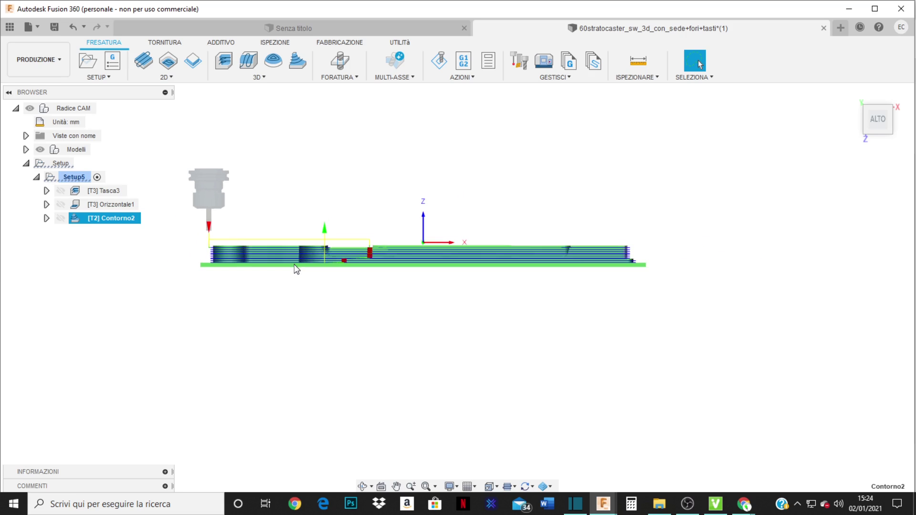
pyautogui.scroll(4, 621, 261)
pyautogui.scroll(6, 630, 285)
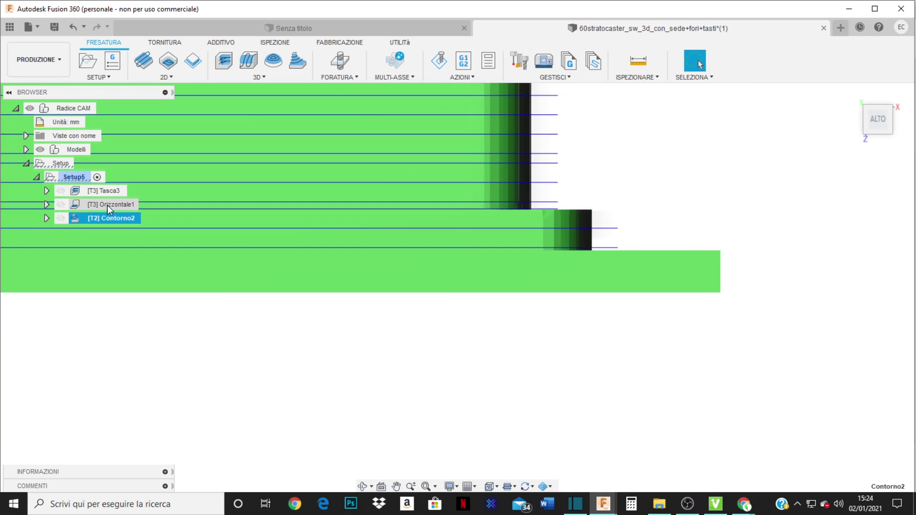
pyautogui.scroll(-8, 746, 324)
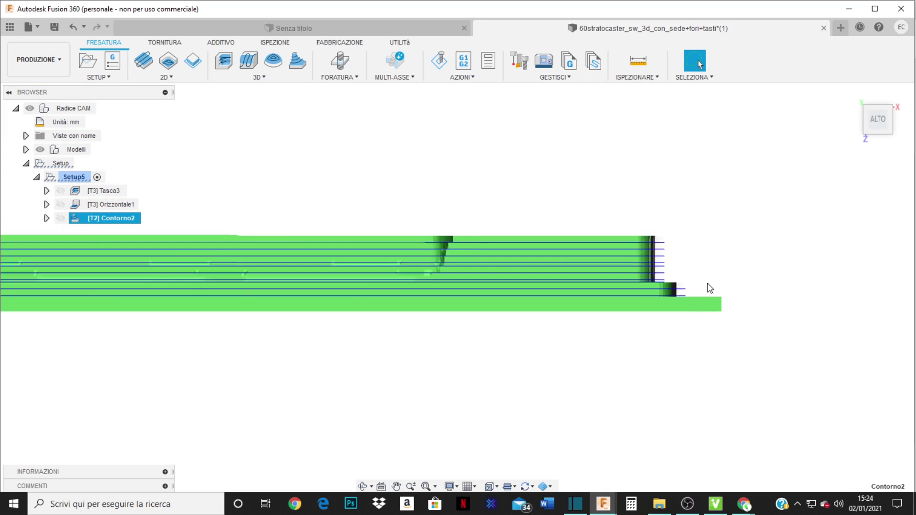
pyautogui.keyDown('shift'); pyautogui.moveTo(645, 299); pyautogui.dragTo(593, 365, button='middle'); pyautogui.keyUp('shift')
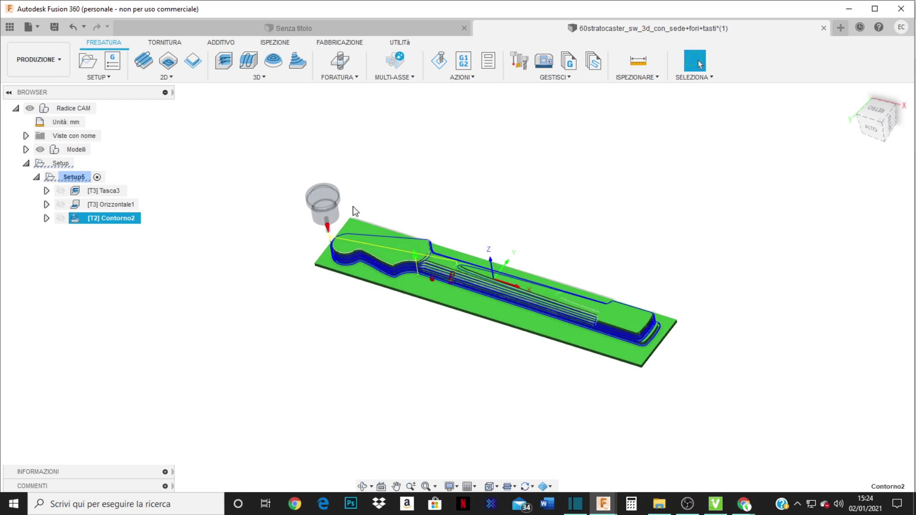
pyautogui.keyDown('shift'); pyautogui.moveTo(356, 212); pyautogui.dragTo(521, 258, button='middle'); pyautogui.keyUp('shift')
pyautogui.scroll(5, 407, 231)
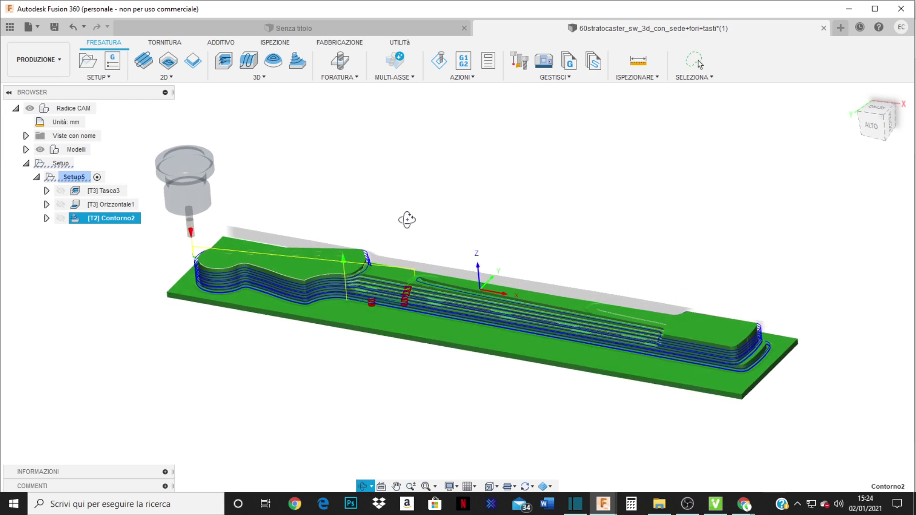
pyautogui.scroll(-3, 407, 219)
pyautogui.press('Escape')
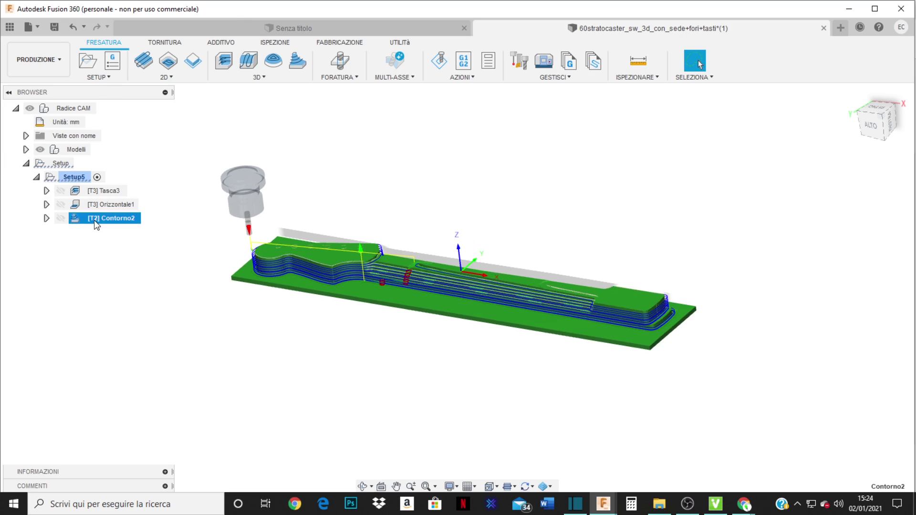
# Open the simulation of the contour operation and start its playback.
pyautogui.rightClick(97, 222)
pyautogui.click(122, 77)
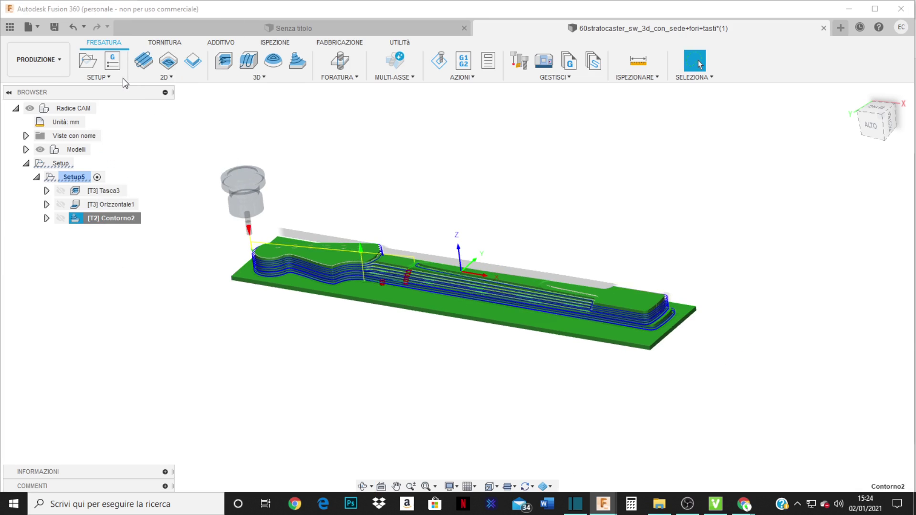
pyautogui.click(457, 441)
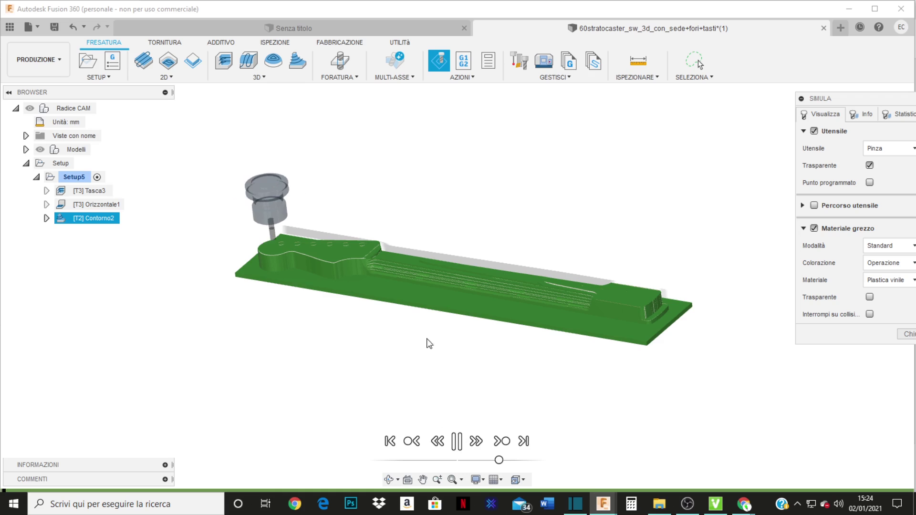
# Follow the simulated cut around the headstock, along the neck and at the heel.
pyautogui.scroll(-1, 408, 274)
pyautogui.scroll(5, 404, 281)
pyautogui.scroll(-2, 394, 282)
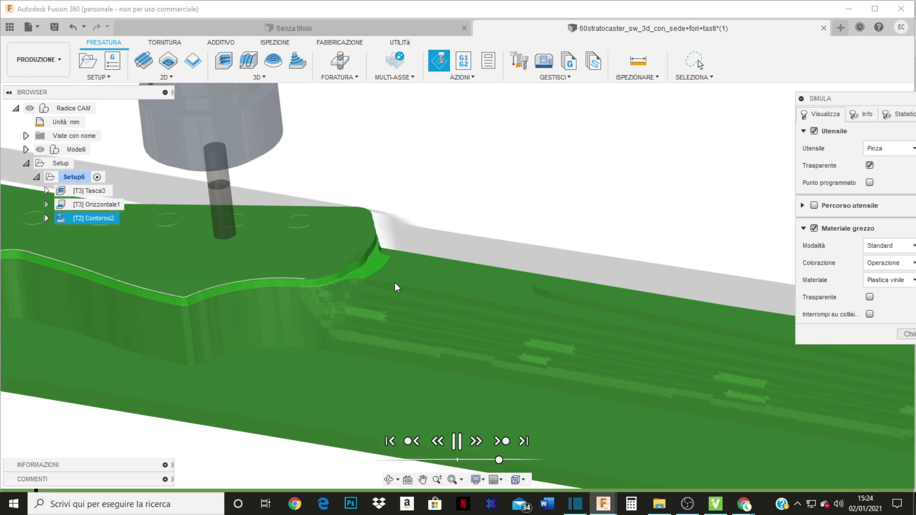
pyautogui.scroll(1, 394, 282)
pyautogui.scroll(-1, 394, 282)
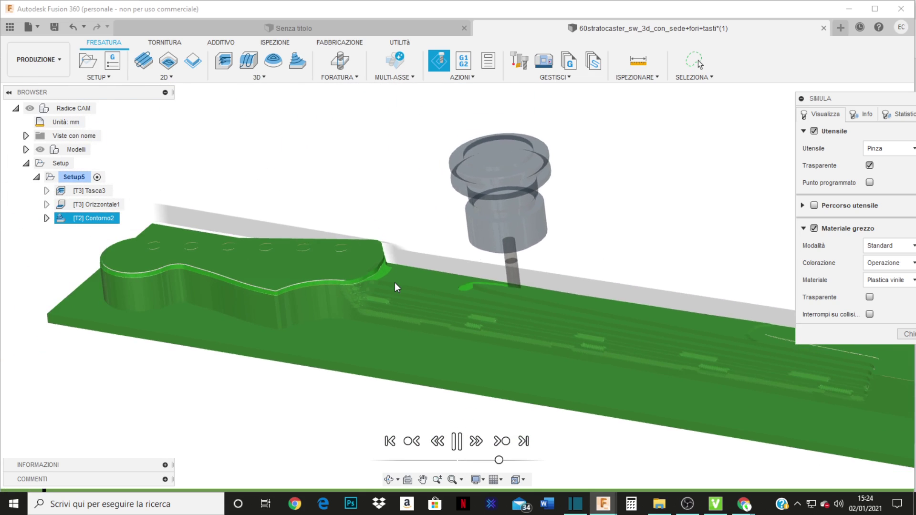
pyautogui.scroll(-2, 364, 261)
pyautogui.scroll(-1, 364, 261)
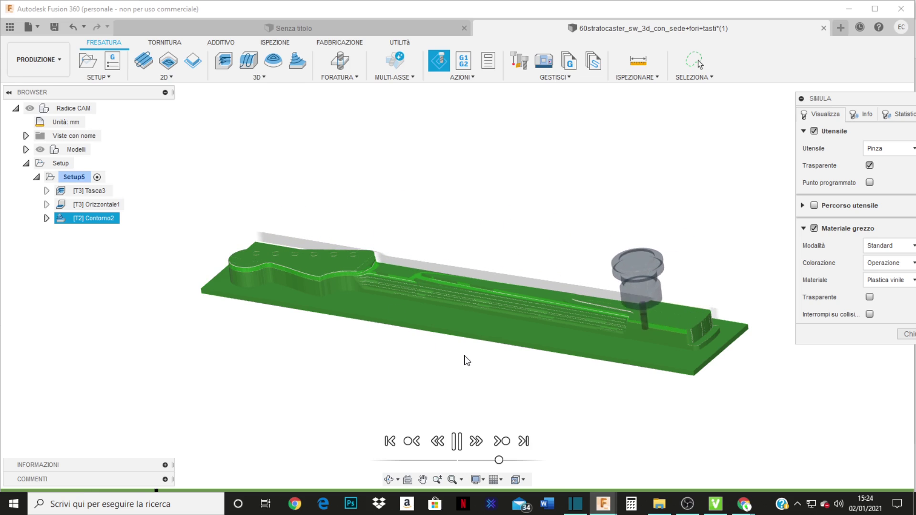
pyautogui.keyDown('shift'); pyautogui.moveTo(600, 341); pyautogui.dragTo(718, 333, button='middle'); pyautogui.keyUp('shift')
pyautogui.scroll(5, 719, 333)
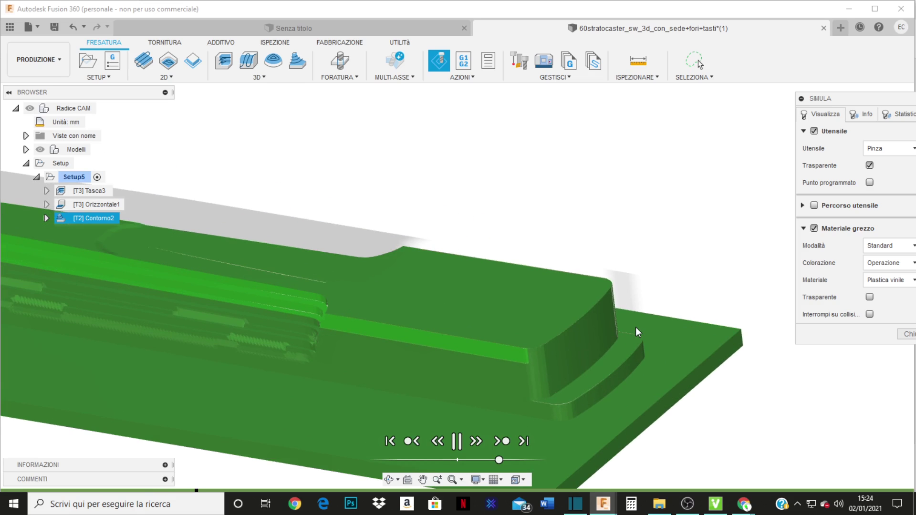
# Speed up the simulation playback and watch the contour cut run to its end from several angles.
pyautogui.moveTo(499, 461); pyautogui.dragTo(519, 460)
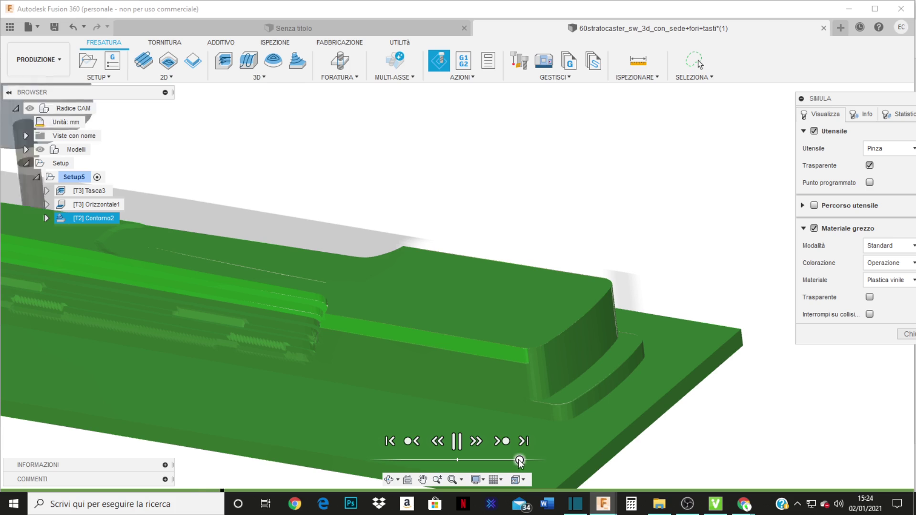
pyautogui.scroll(-5, 586, 371)
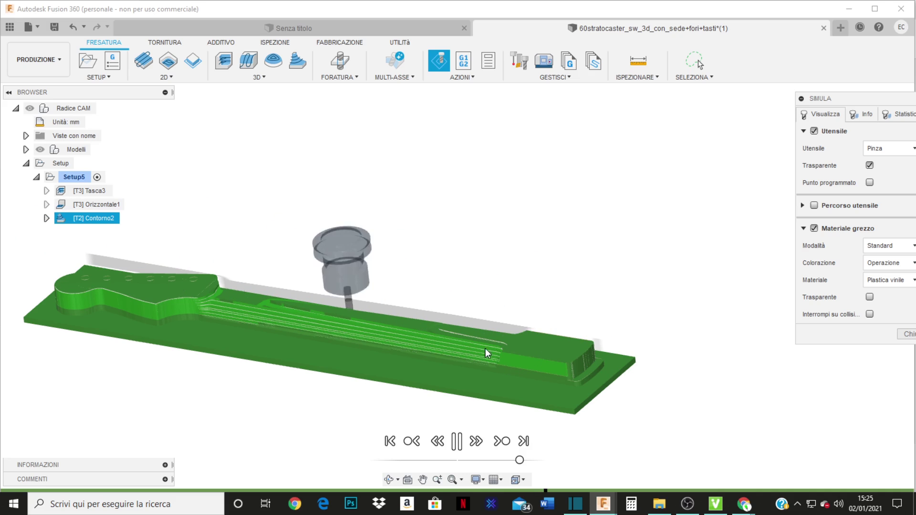
pyautogui.keyDown('shift'); pyautogui.moveTo(481, 275); pyautogui.dragTo(379, 330, button='middle'); pyautogui.keyUp('shift')
pyautogui.scroll(-10, 382, 328)
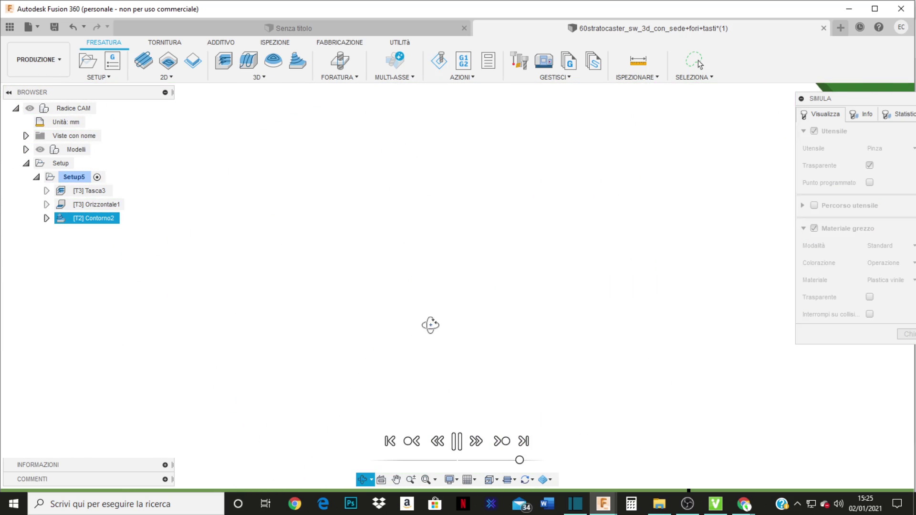
pyautogui.scroll(5, 587, 272)
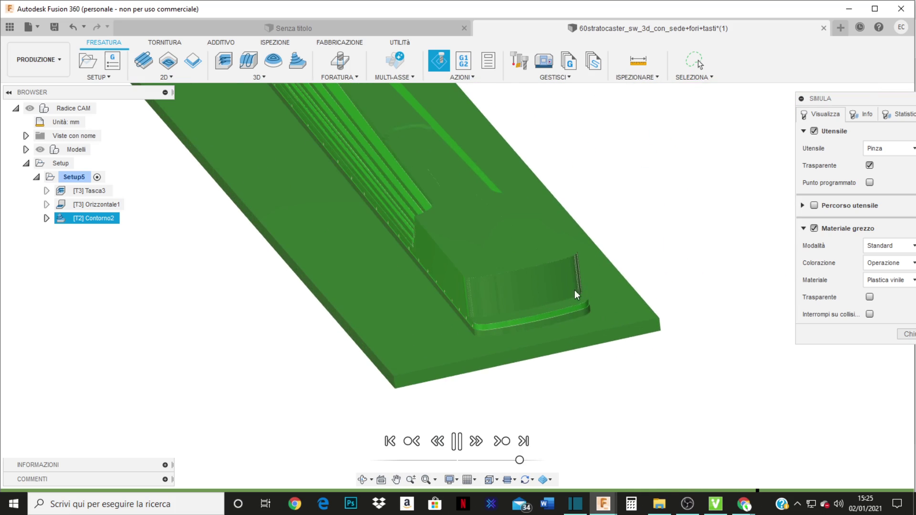
pyautogui.keyDown('shift'); pyautogui.moveTo(575, 290); pyautogui.dragTo(472, 310, button='middle'); pyautogui.keyUp('shift')
pyautogui.scroll(-4, 423, 297)
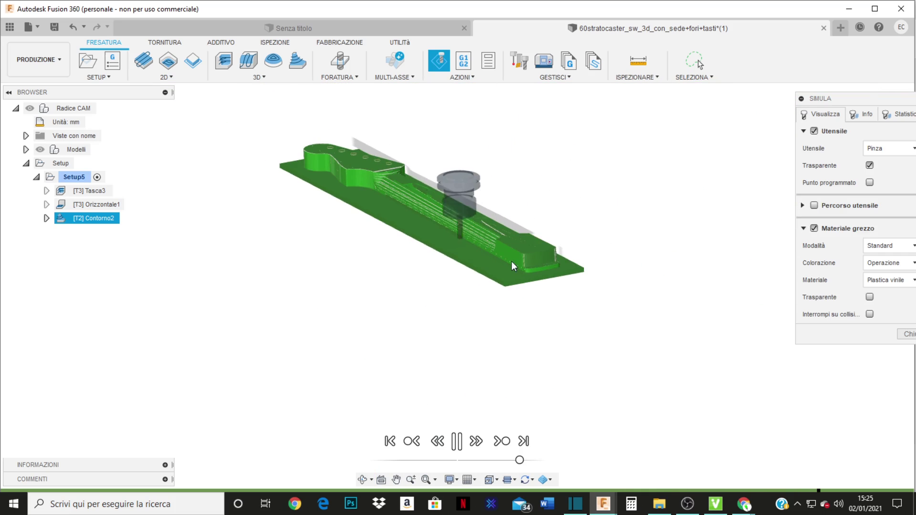
pyautogui.keyDown('shift'); pyautogui.moveTo(512, 261); pyautogui.dragTo(578, 225, button='middle'); pyautogui.keyUp('shift')
pyautogui.scroll(3, 577, 225)
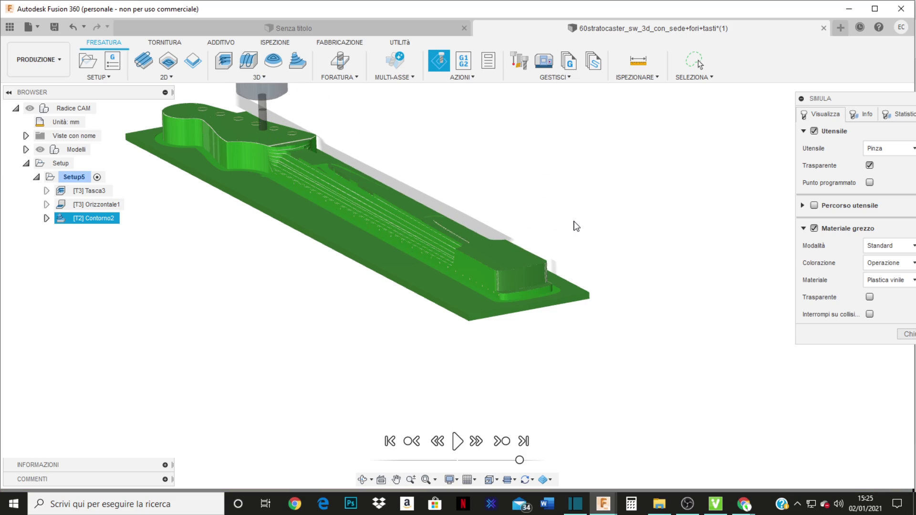
# Inspect the simulated stock around the heel and the overhanging fingerboard end up close.
pyautogui.keyDown('shift'); pyautogui.moveTo(427, 343); pyautogui.dragTo(481, 317, button='middle'); pyautogui.keyUp('shift')
pyautogui.scroll(3, 670, 310)
pyautogui.scroll(3, 618, 302)
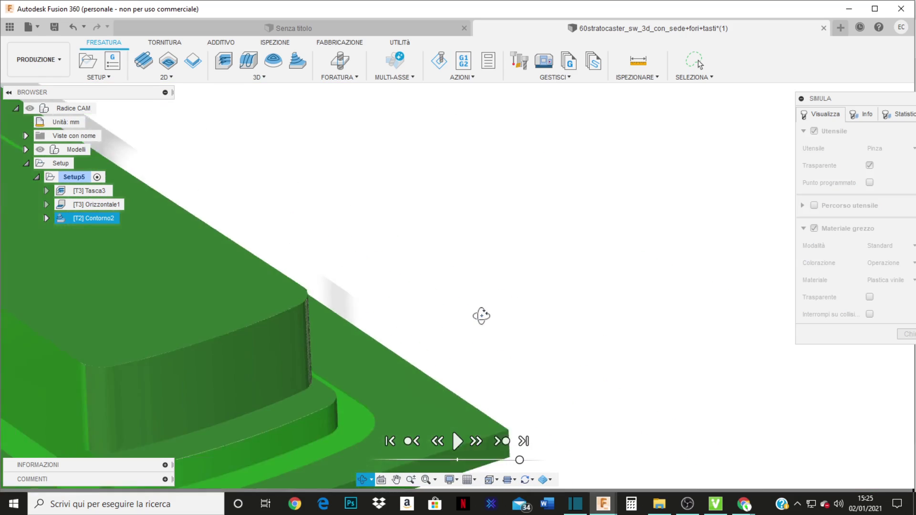
pyautogui.scroll(-3, 495, 317)
pyautogui.scroll(4, 622, 191)
pyautogui.scroll(5, 621, 190)
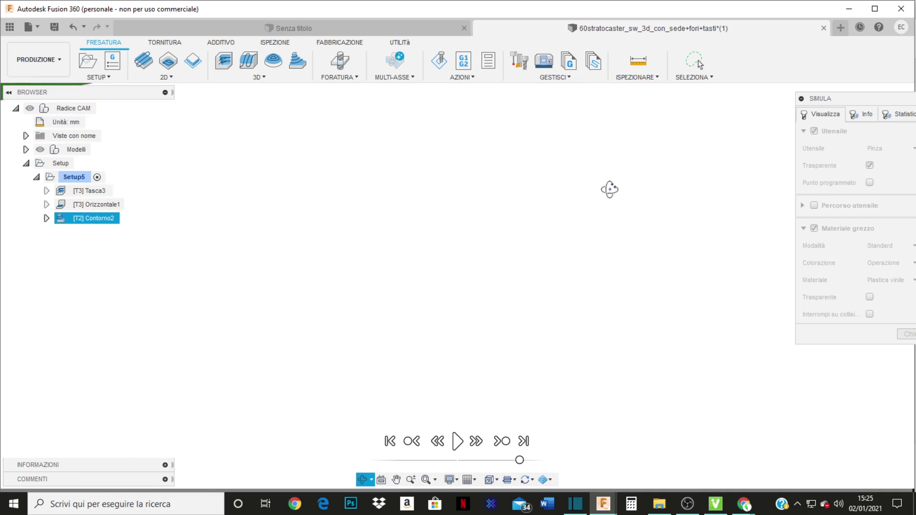
pyautogui.scroll(-3, 608, 188)
pyautogui.keyDown('shift'); pyautogui.moveTo(642, 211); pyautogui.dragTo(440, 188, button='middle'); pyautogui.keyUp('shift')
pyautogui.scroll(-3, 380, 142)
pyautogui.scroll(3, 589, 336)
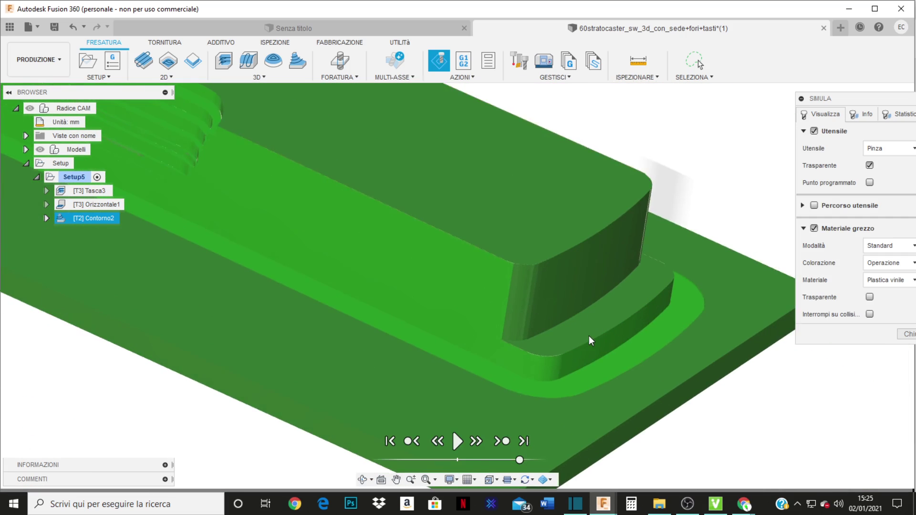
pyautogui.keyDown('shift'); pyautogui.moveTo(589, 336); pyautogui.dragTo(562, 320, button='middle'); pyautogui.keyUp('shift')
pyautogui.scroll(-8, 561, 319)
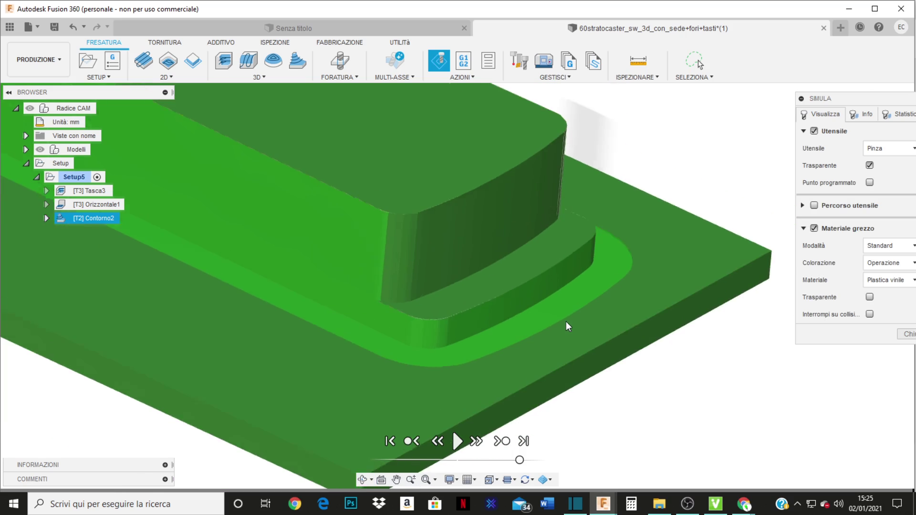
pyautogui.scroll(-3, 564, 326)
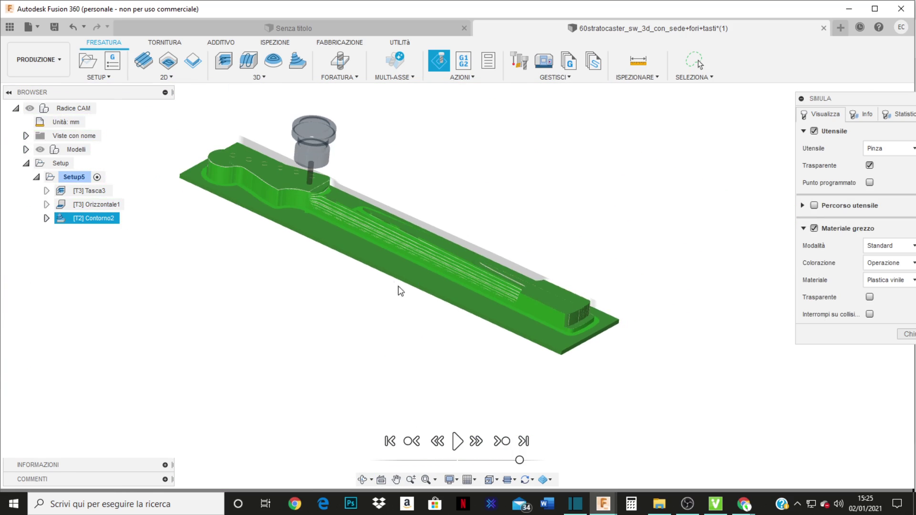
# Inspect the simulated stock where the headstock meets the neck, including the stepped passes on the neck's side.
pyautogui.moveTo(400, 292); pyautogui.dragTo(343, 257, button='middle')
pyautogui.moveTo(259, 203)
pyautogui.keyDown('shift'); pyautogui.mouseDown(button='middle')
pyautogui.moveTo(243, 194)
pyautogui.moveTo(251, 197)
pyautogui.mouseUp(button='middle'); pyautogui.keyUp('shift')
pyautogui.scroll(2, 432, 287)
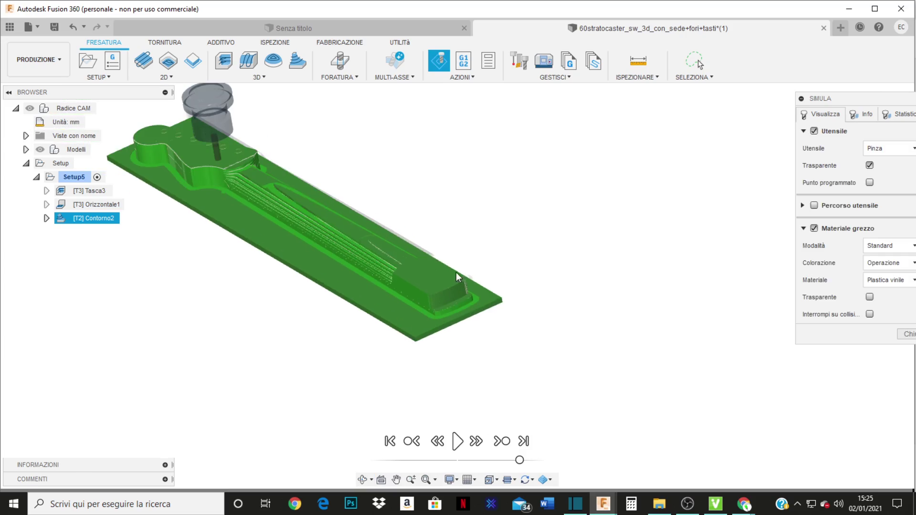
pyautogui.scroll(2, 456, 276)
pyautogui.scroll(5, 208, 153)
pyautogui.keyDown('shift'); pyautogui.moveTo(301, 251); pyautogui.dragTo(313, 248, button='middle'); pyautogui.keyUp('shift')
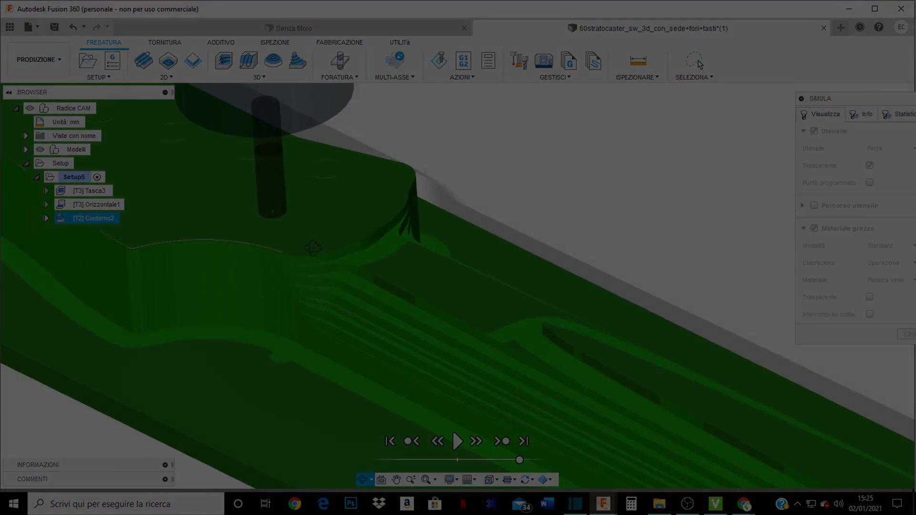